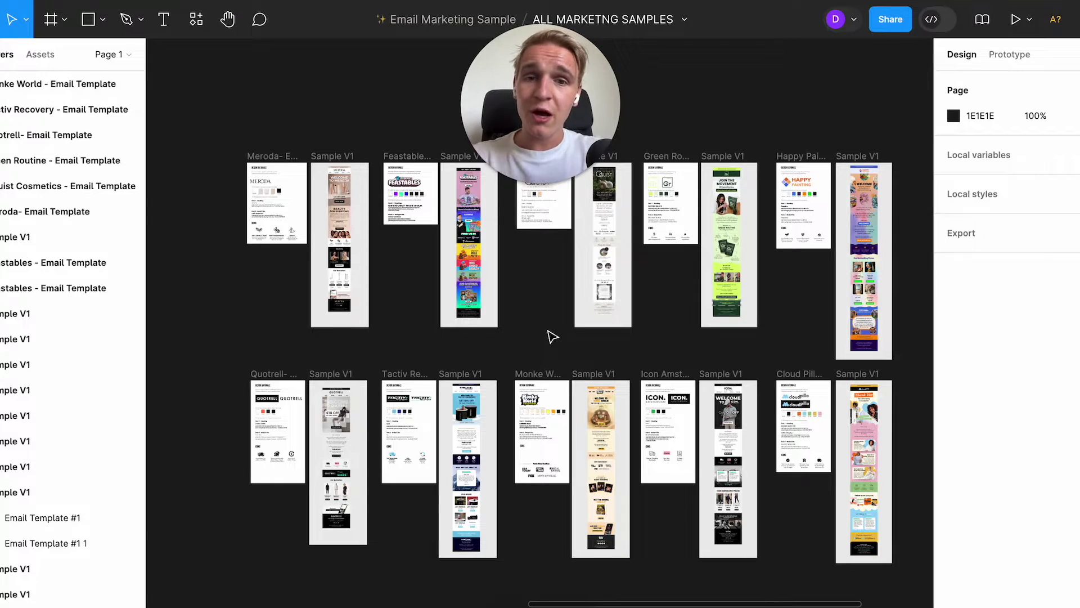
Pan left across the board to find the Profit Wave BEFORE/AFTER comparison
scroll(605, 461, up, 5)
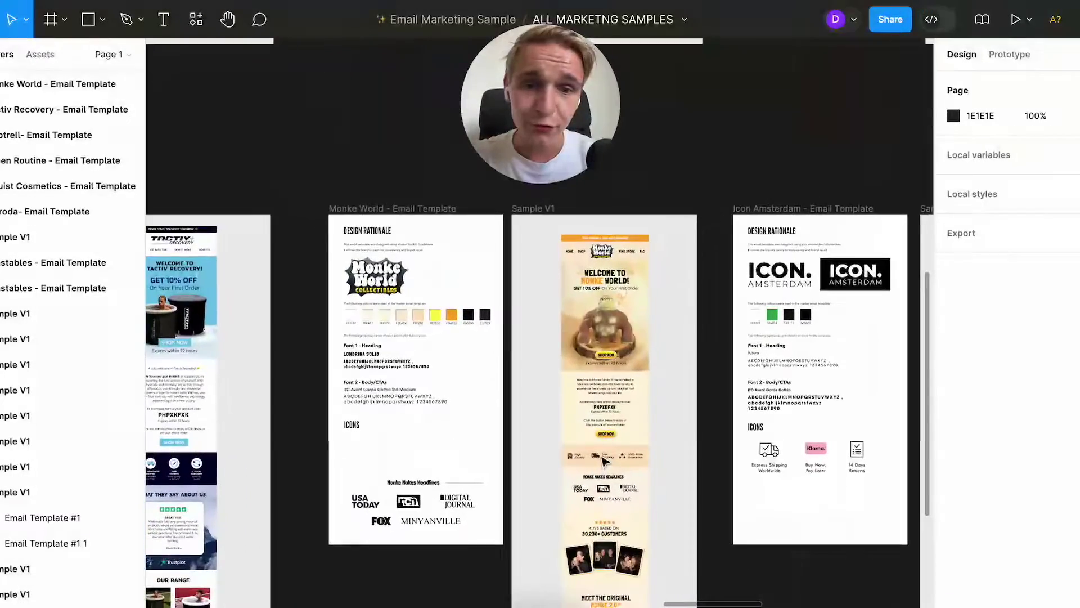
scroll(606, 460, down, 5)
scroll(606, 461, up, 3)
scroll(610, 436, down, 3)
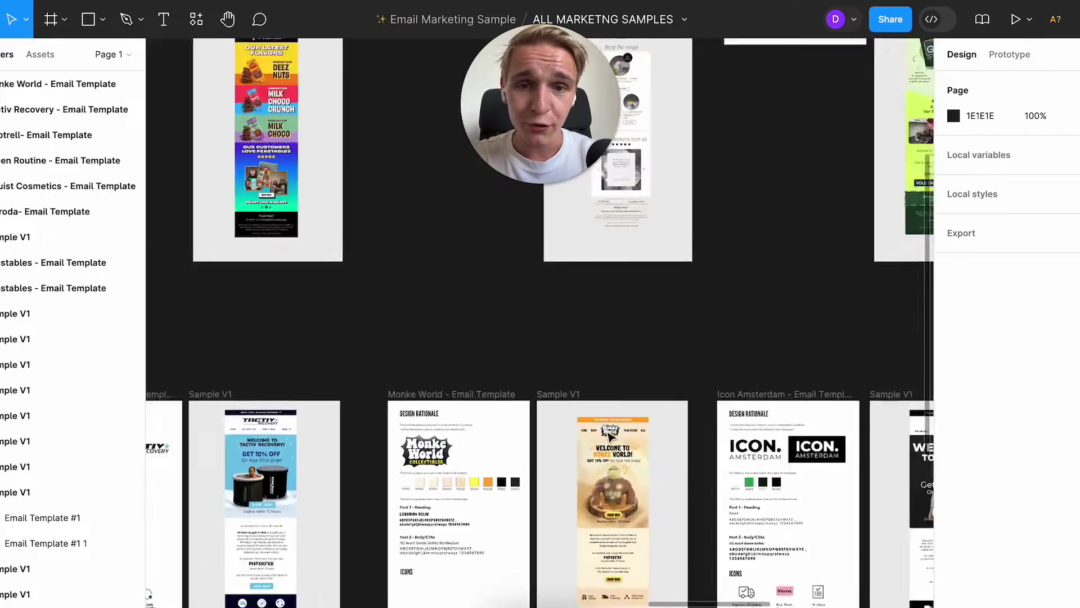
scroll(610, 436, down, 5)
scroll(611, 436, up, 2)
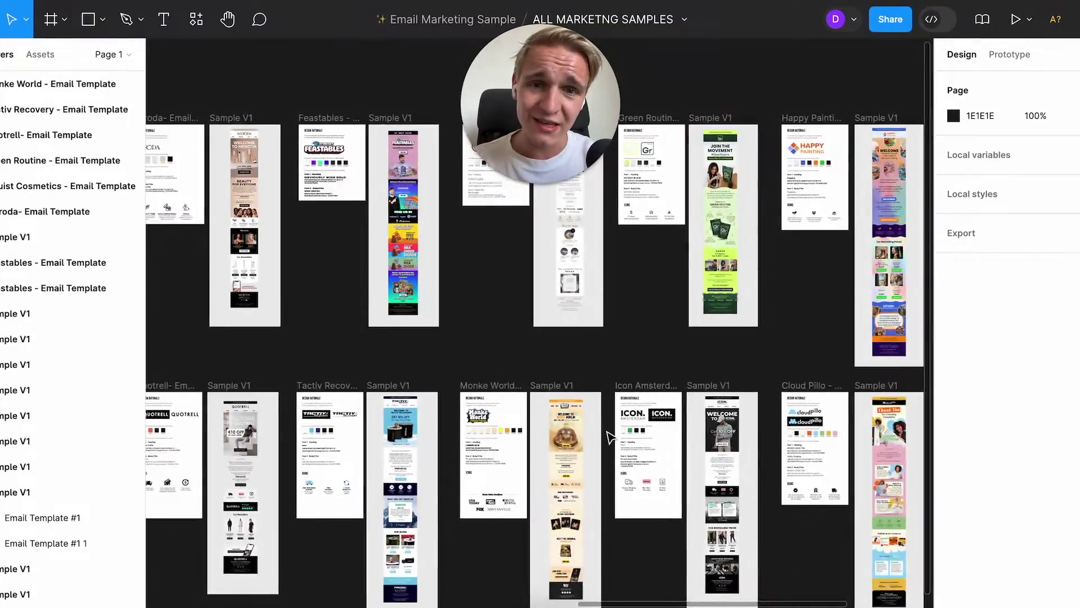
scroll(610, 436, down, 1)
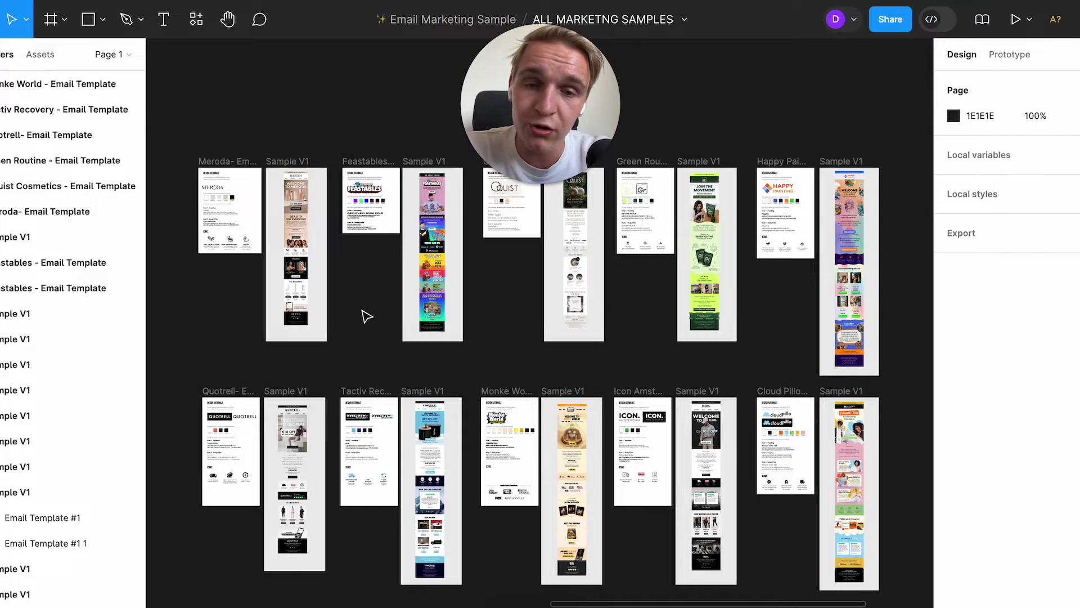
scroll(289, 243, up, 5)
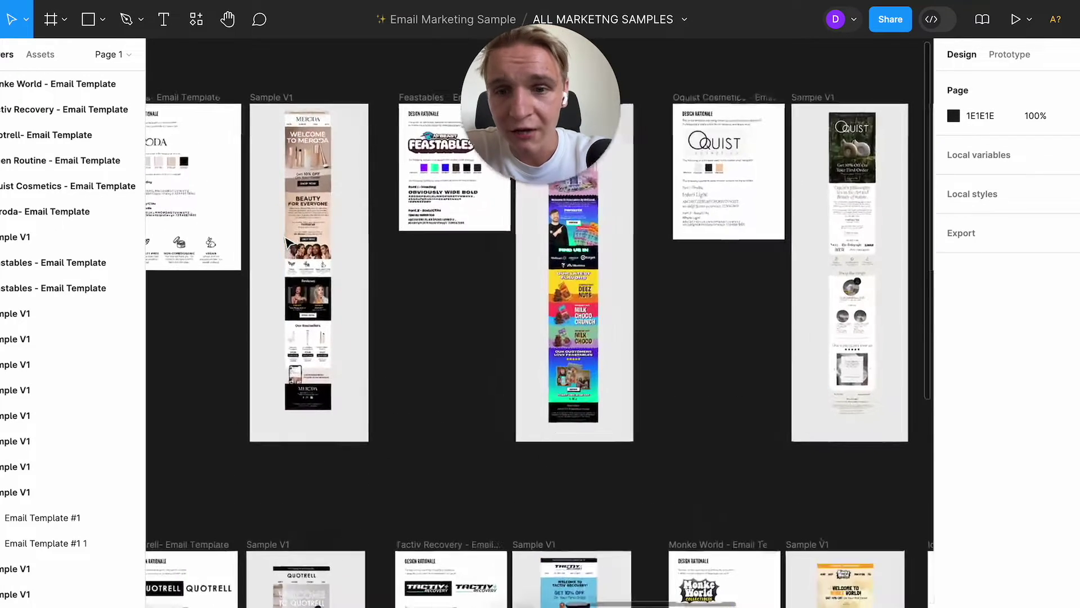
scroll(288, 243, up, 5)
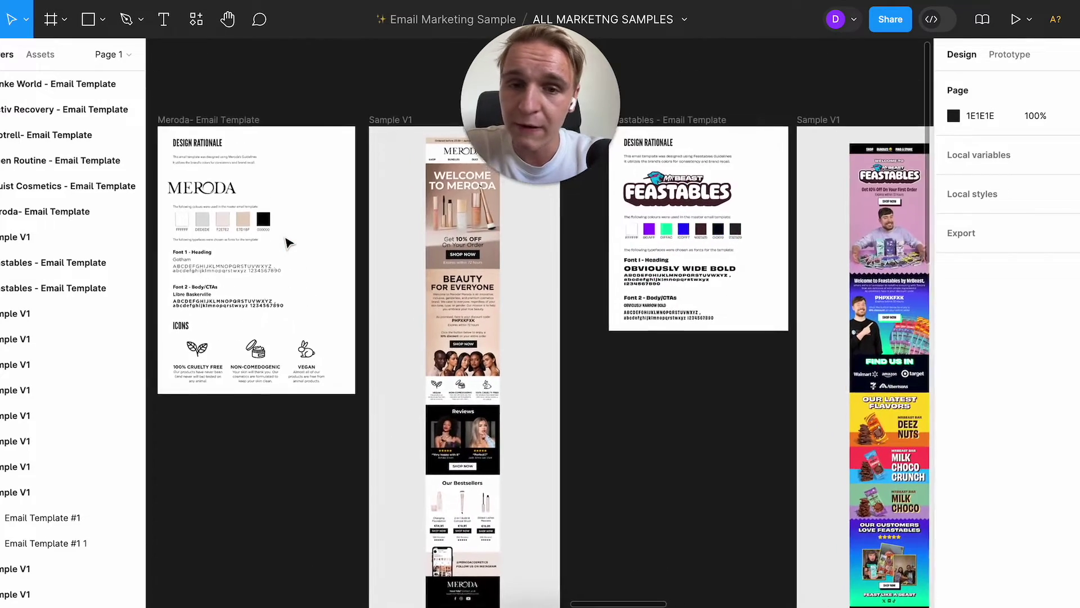
scroll(288, 242, left, 2)
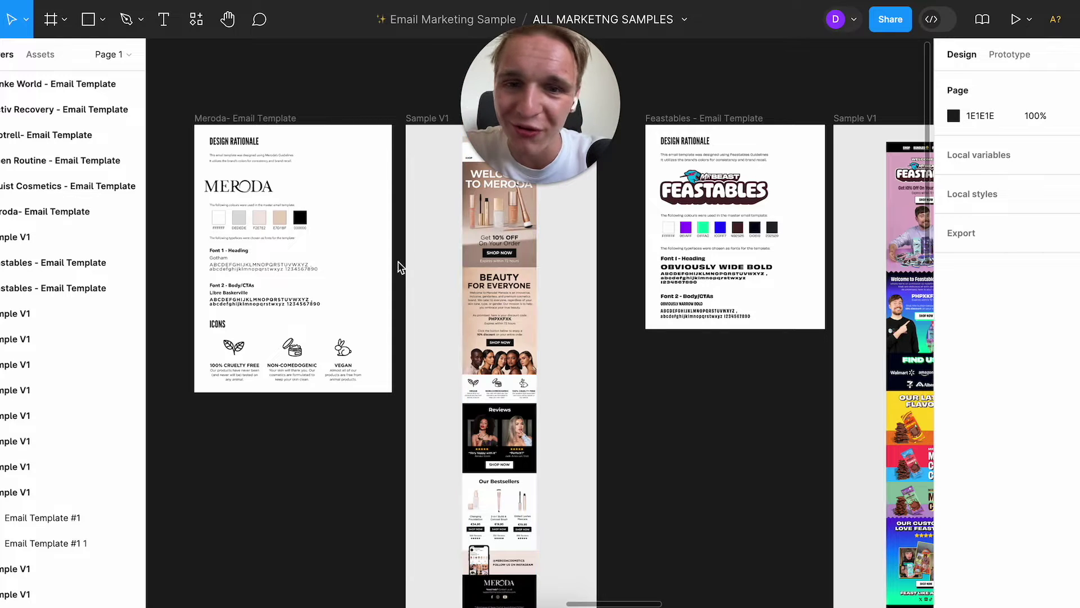
scroll(410, 257, up, 2)
scroll(441, 258, left, 3)
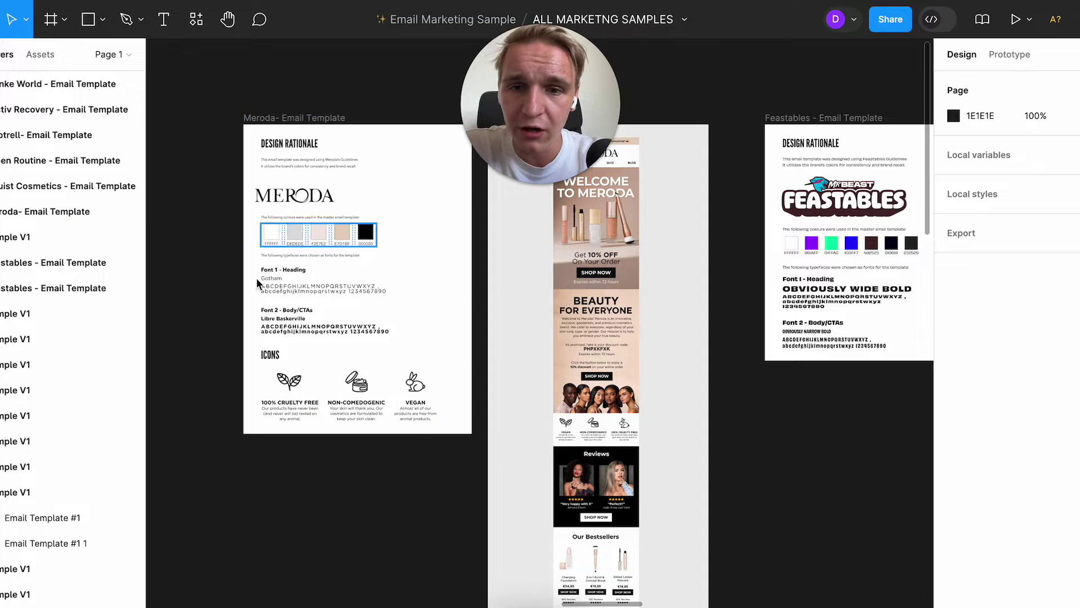
scroll(269, 147, up, 3)
scroll(453, 321, left, 1)
scroll(454, 322, down, 1)
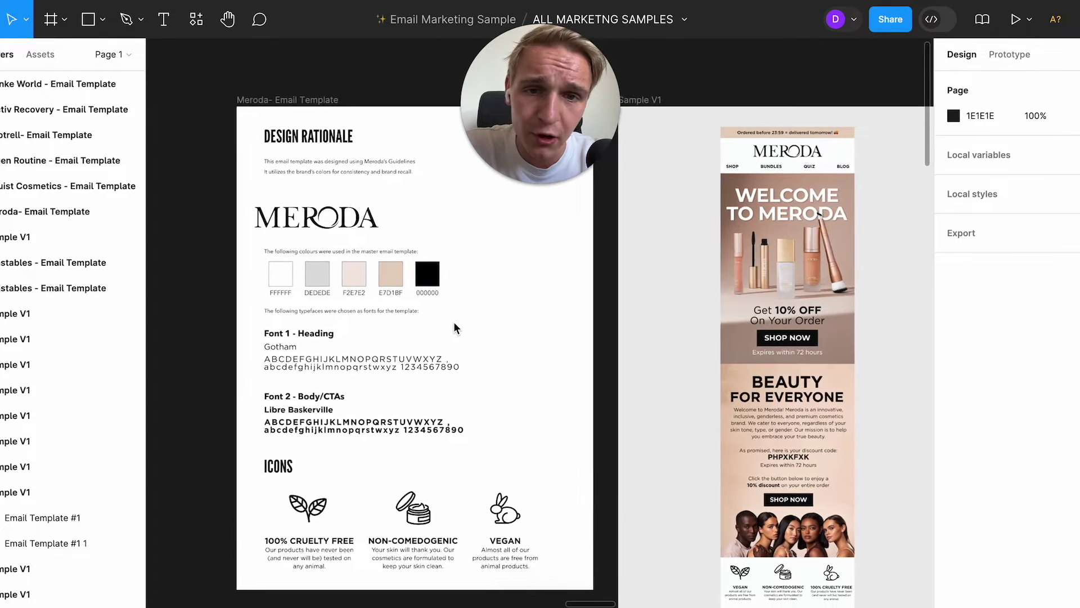
scroll(708, 461, down, 2)
scroll(708, 461, up, 2)
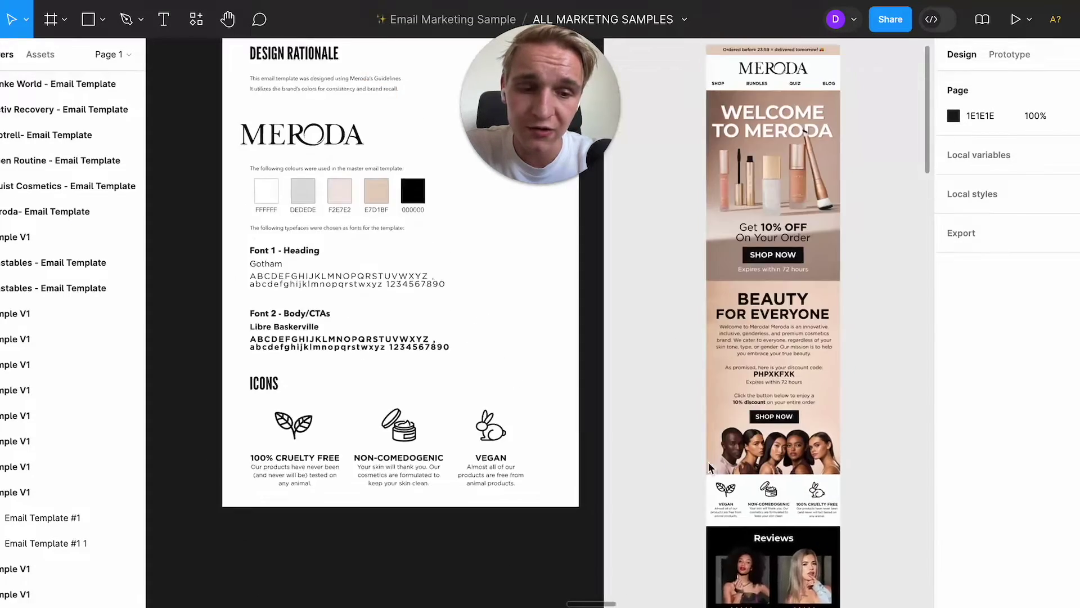
scroll(707, 462, left, 2)
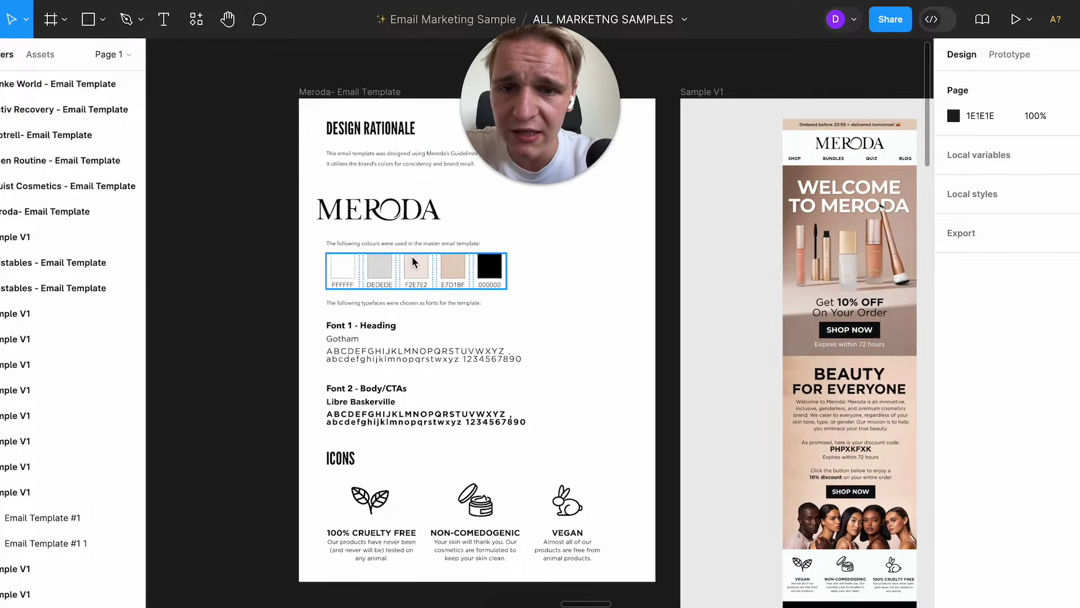
scroll(412, 255, right, 2)
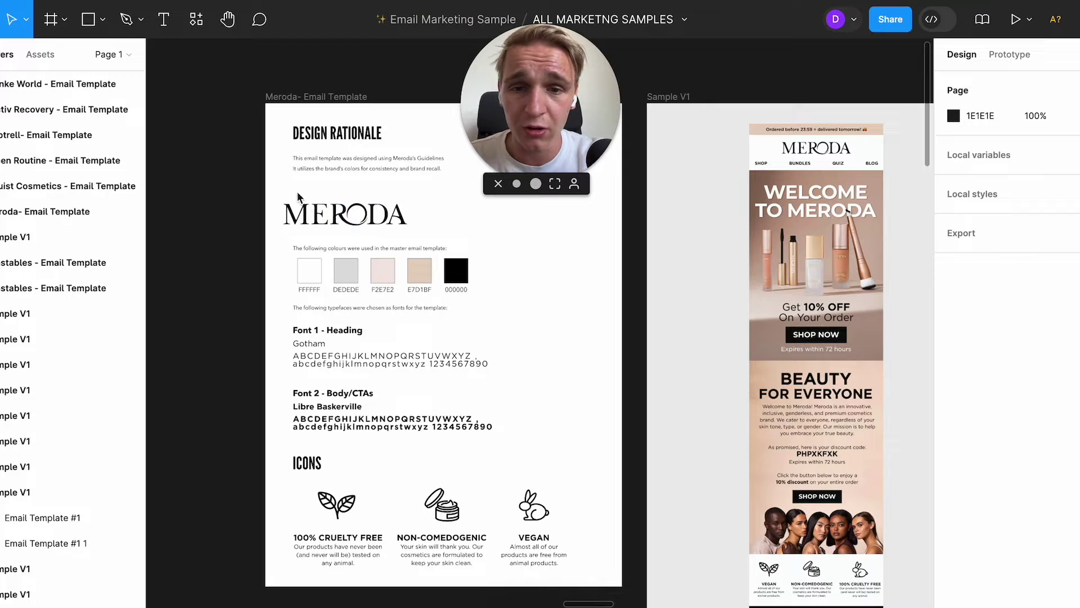
Frame the Raw Beauty Lab before-and-after beside the placeholder wireframe template
ctrl+scroll(374, 274, up, 2)
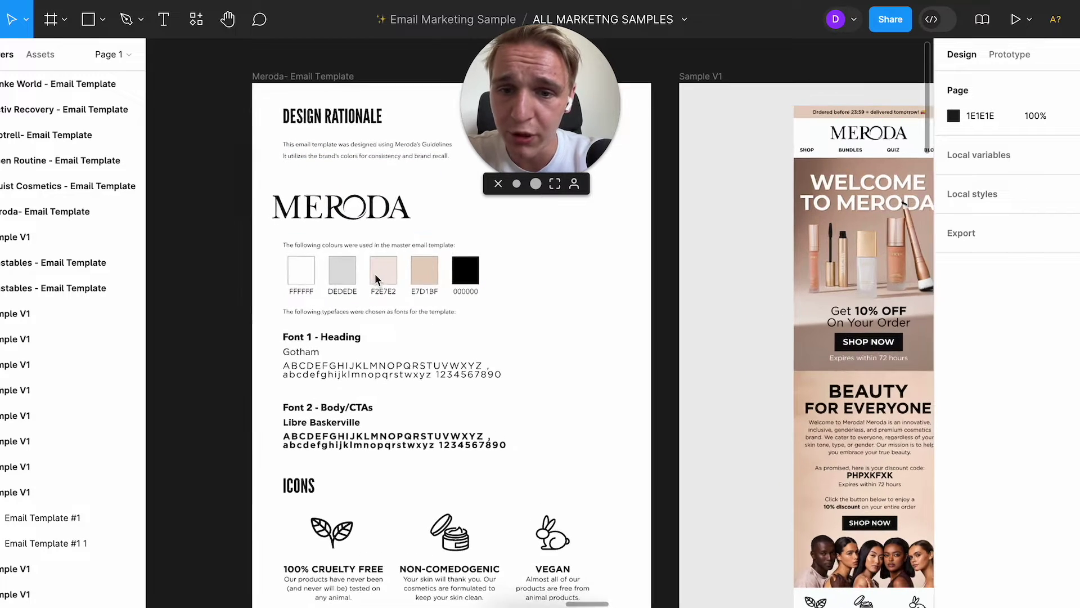
scroll(338, 388, down, 3)
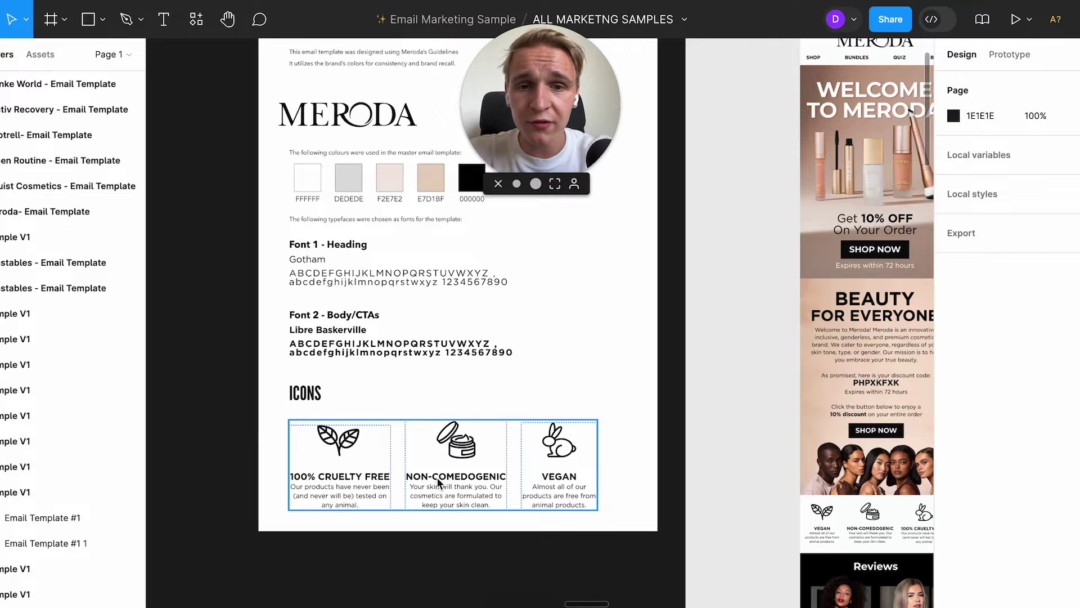
scroll(622, 393, down, 3)
scroll(622, 393, right, 2)
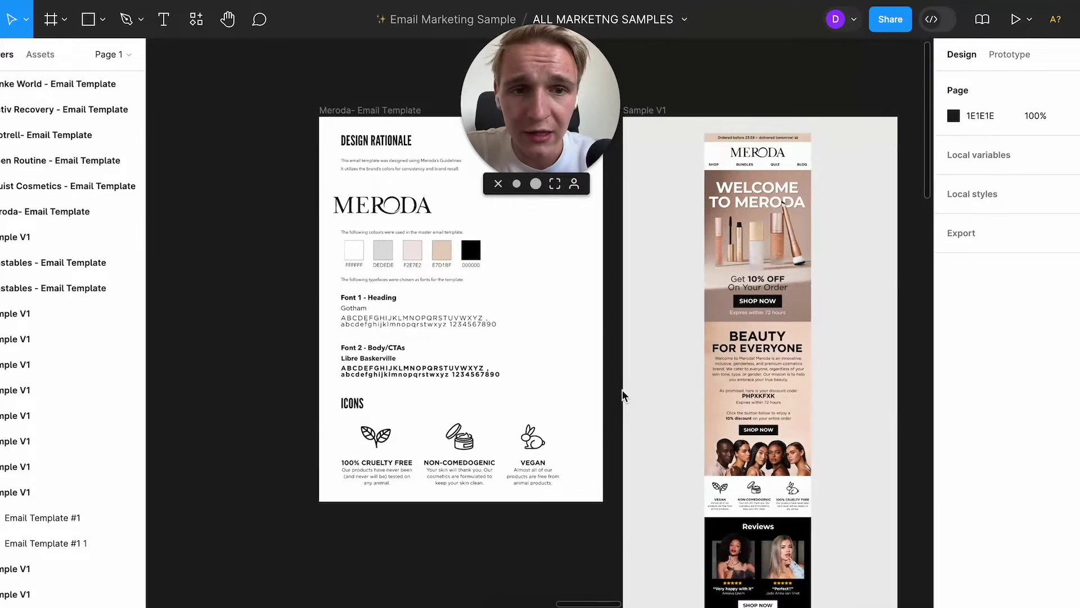
scroll(619, 393, right, 2)
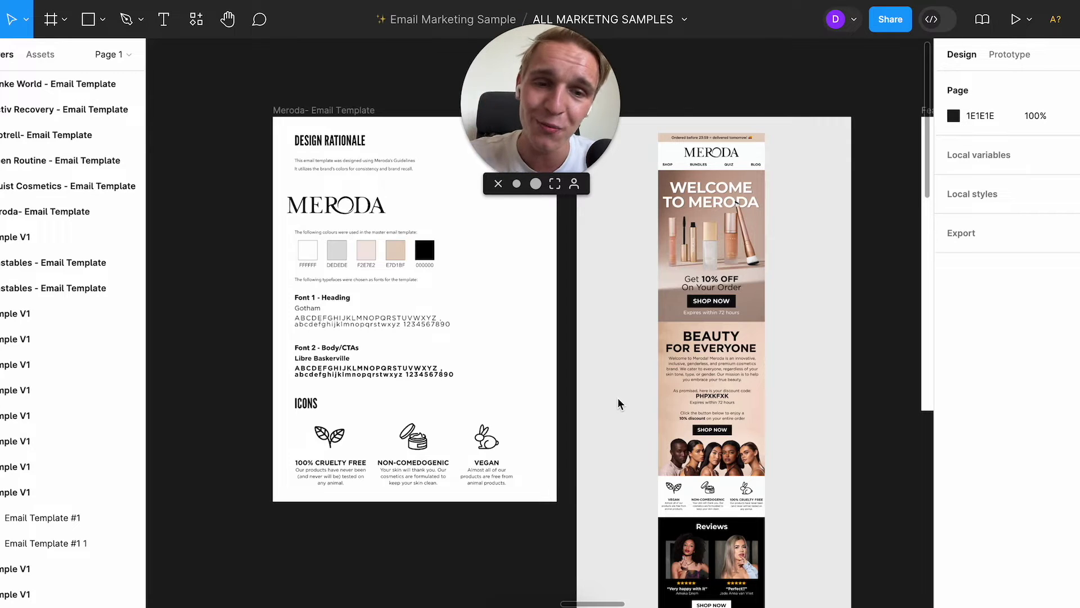
scroll(600, 384, right, 10)
scroll(599, 383, down, 5)
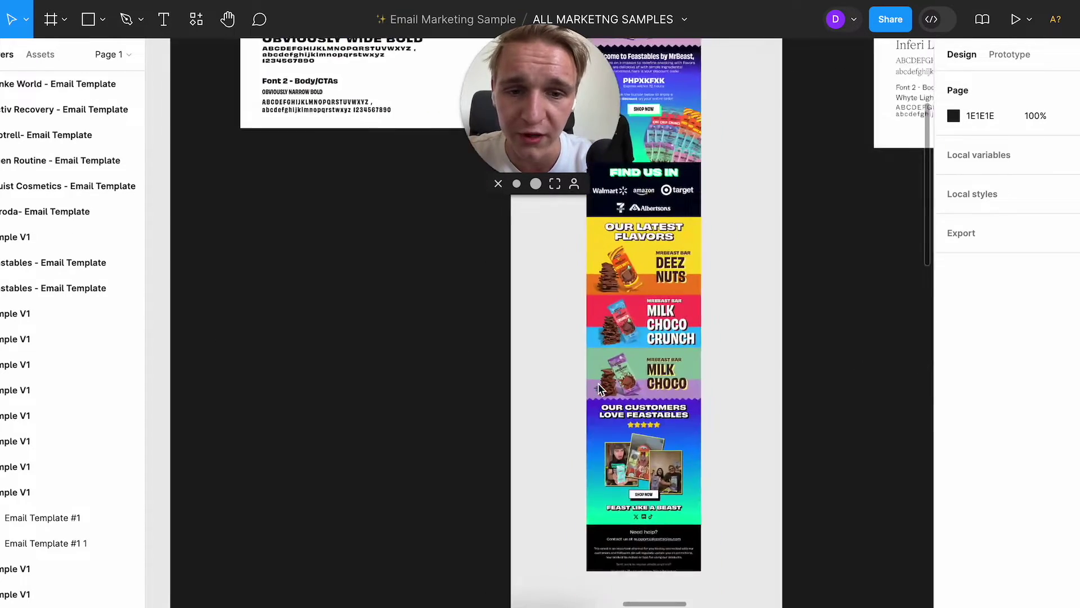
scroll(599, 383, down, 10)
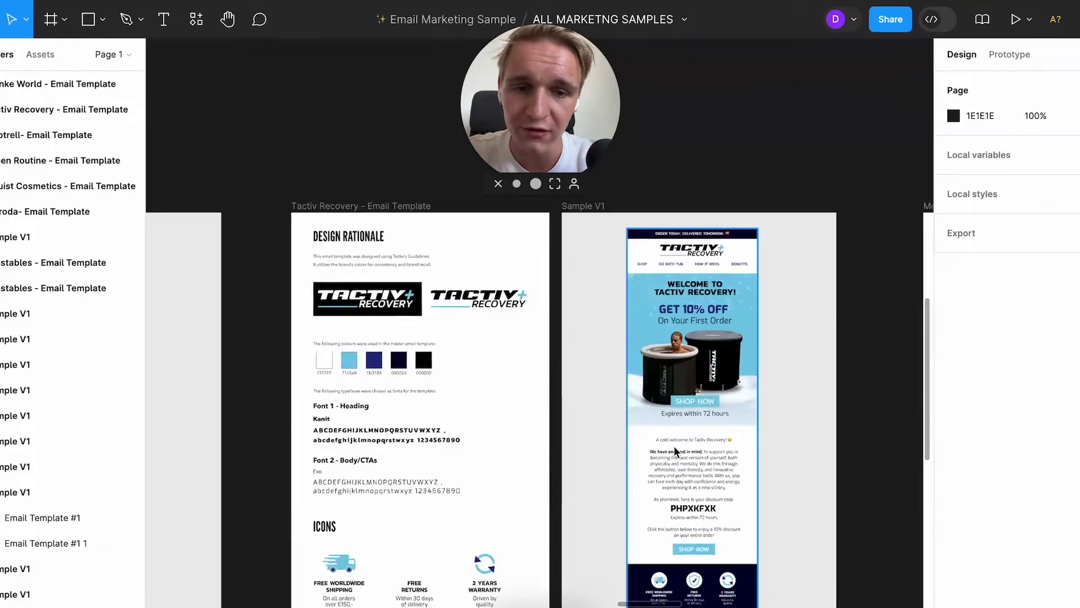
scroll(673, 446, up, 5)
scroll(674, 446, down, 4)
scroll(720, 490, up, 2)
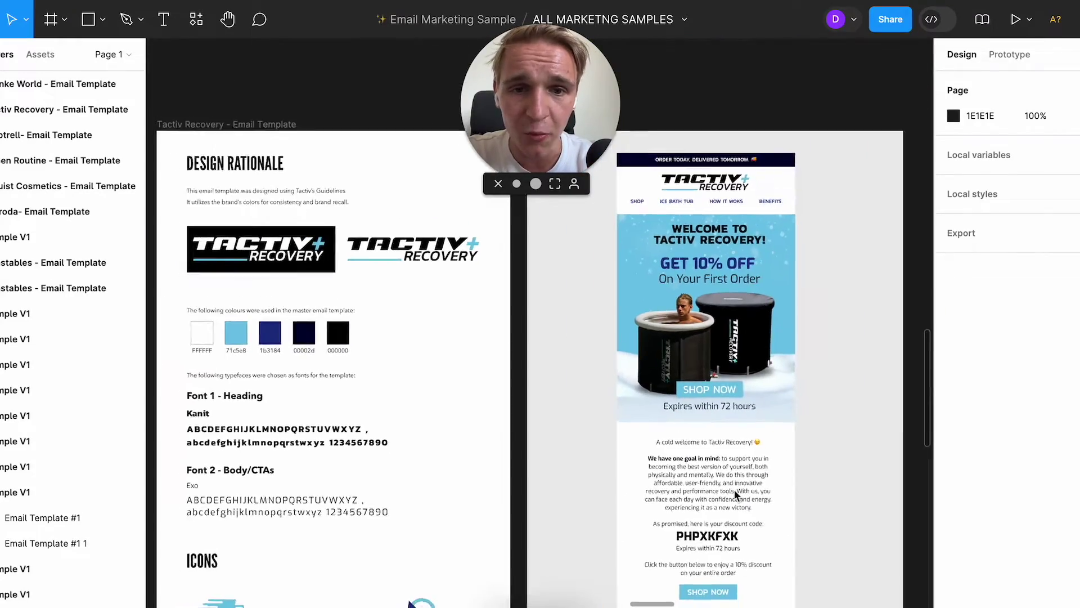
scroll(733, 488, down, 4)
scroll(734, 488, right, 5)
scroll(733, 488, down, 2)
scroll(544, 471, right, 8)
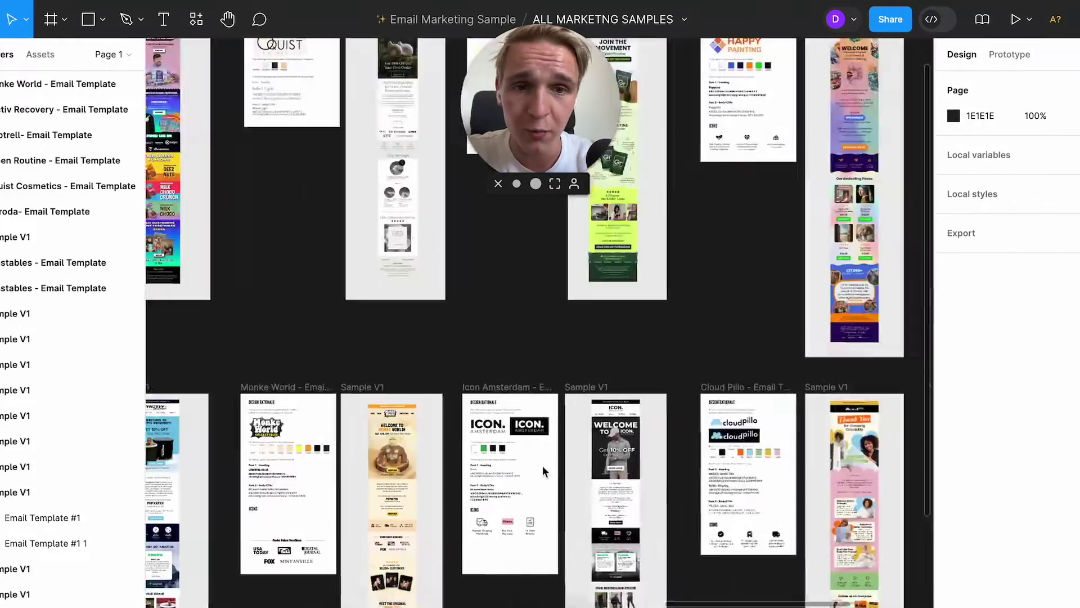
scroll(544, 472, right, 10)
scroll(560, 366, up, 3)
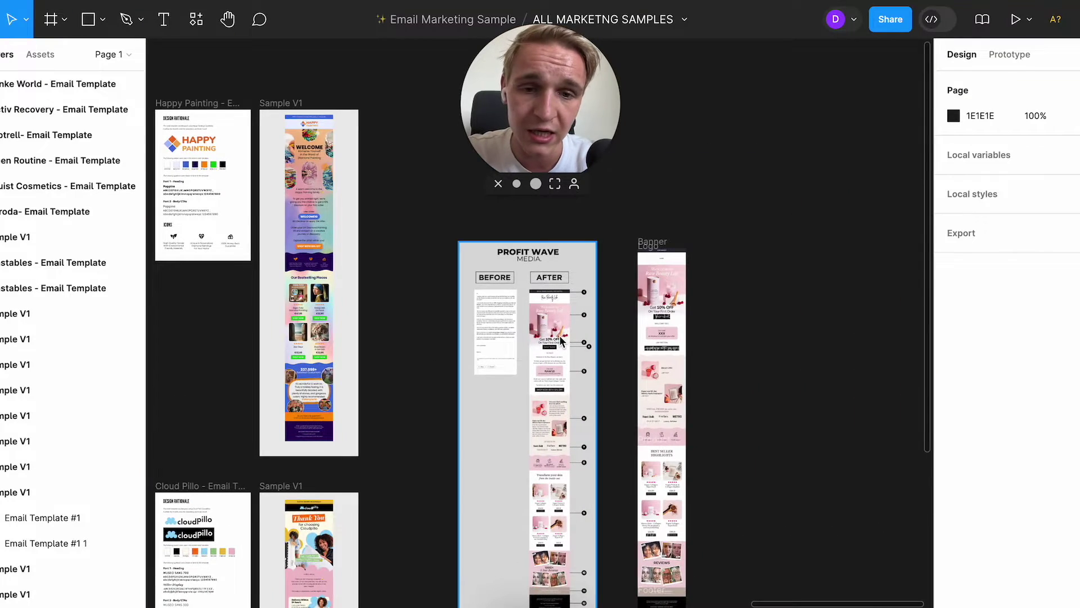
scroll(565, 335, down, 1)
scroll(685, 330, up, 5)
scroll(464, 212, right, 3)
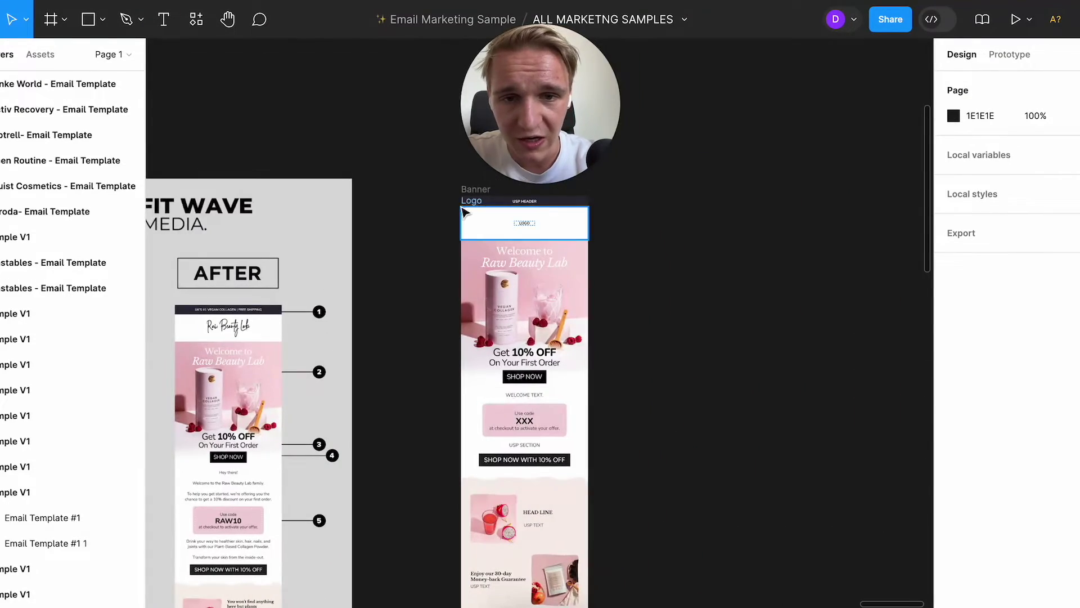
scroll(603, 421, down, 5)
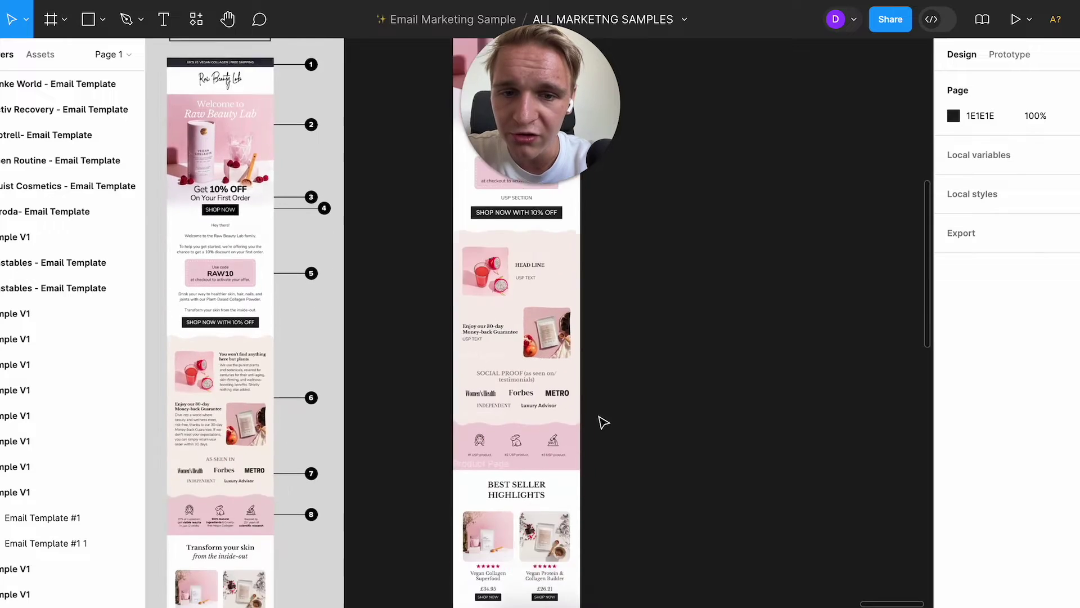
scroll(603, 422, down, 5)
scroll(585, 433, up, 4)
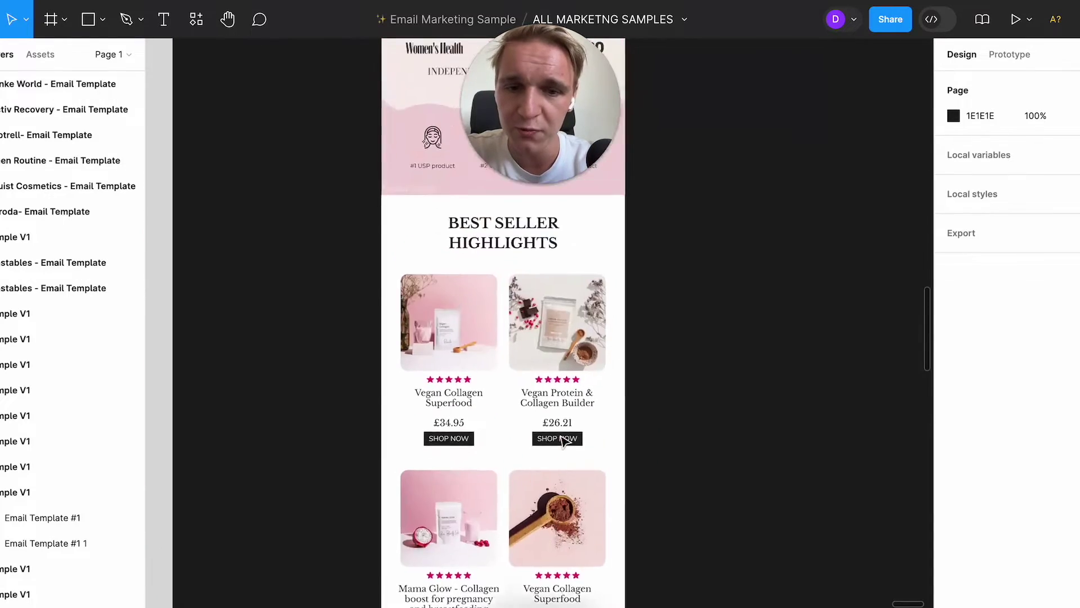
scroll(564, 441, up, 7)
scroll(564, 440, up, 5)
scroll(564, 441, down, 5)
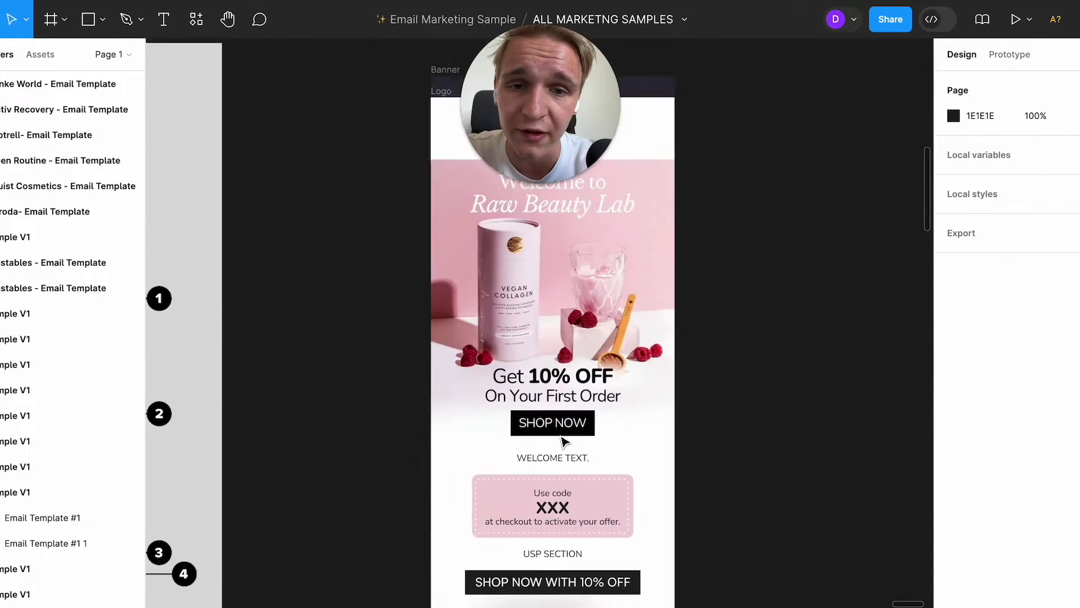
Select the placeholder template's hero and offer section
scroll(564, 442, left, 5)
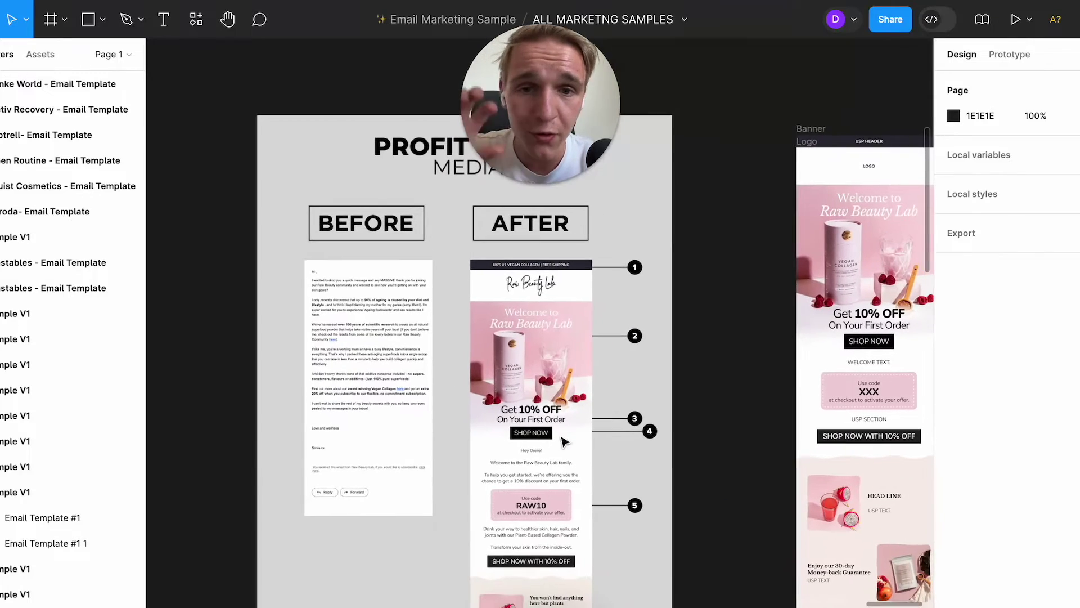
scroll(564, 442, right, 3)
scroll(565, 441, down, 1)
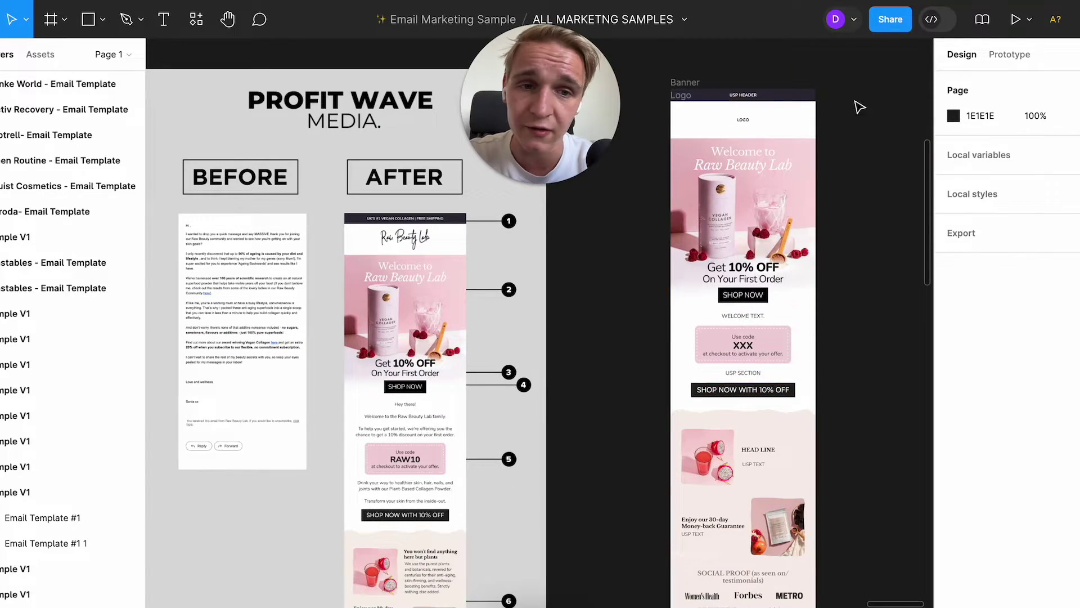
drag(855, 87, 872, 424)
Zoom into the BEFORE/AFTER board with the plain-text BEFORE email alongside
scroll(873, 424, left, 3)
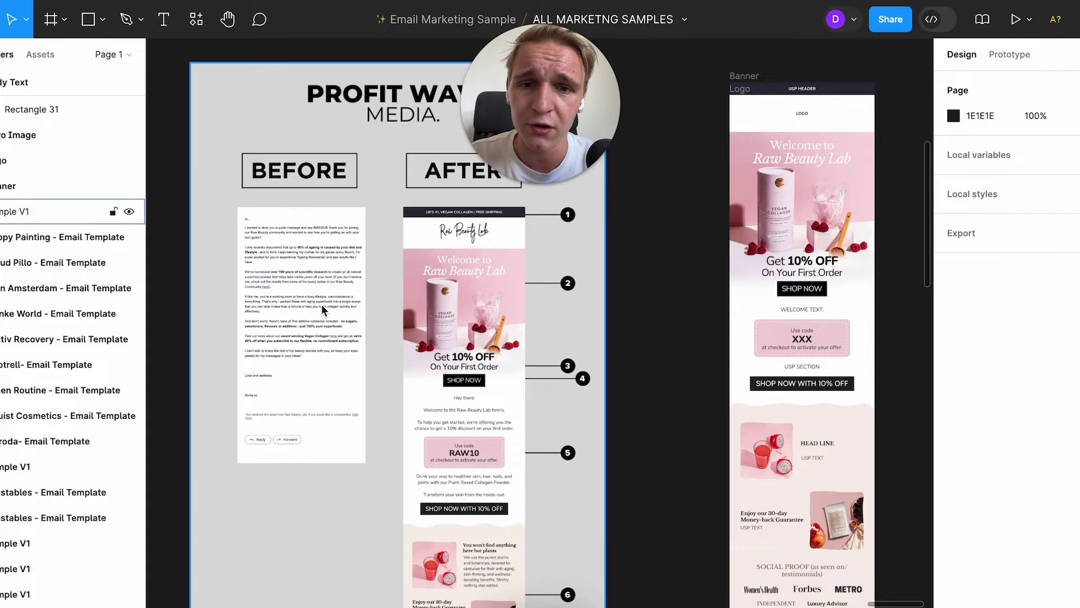
scroll(292, 306, up, 5)
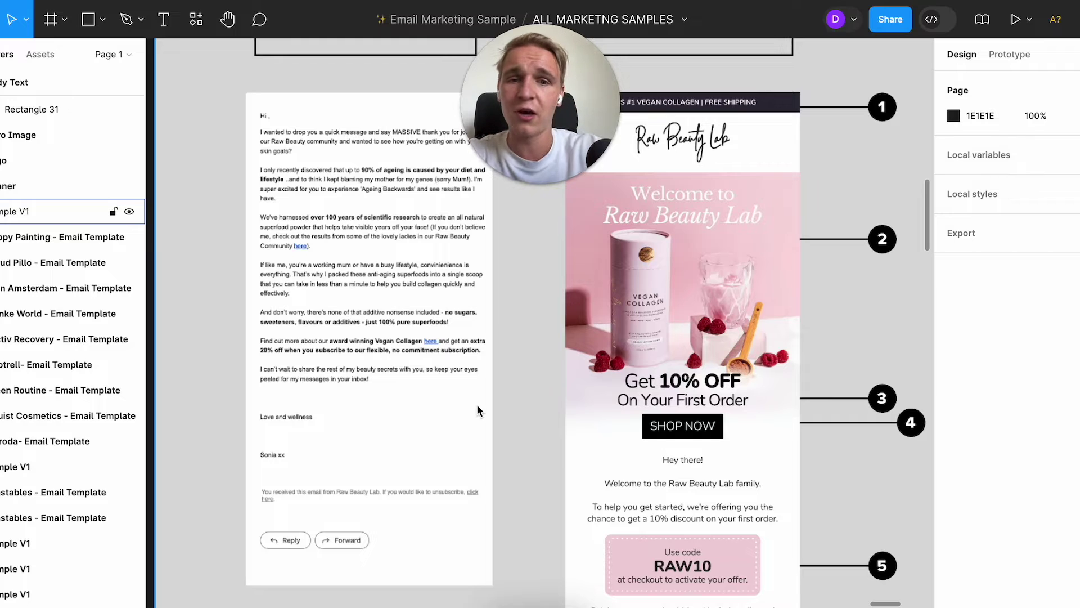
scroll(599, 380, left, 3)
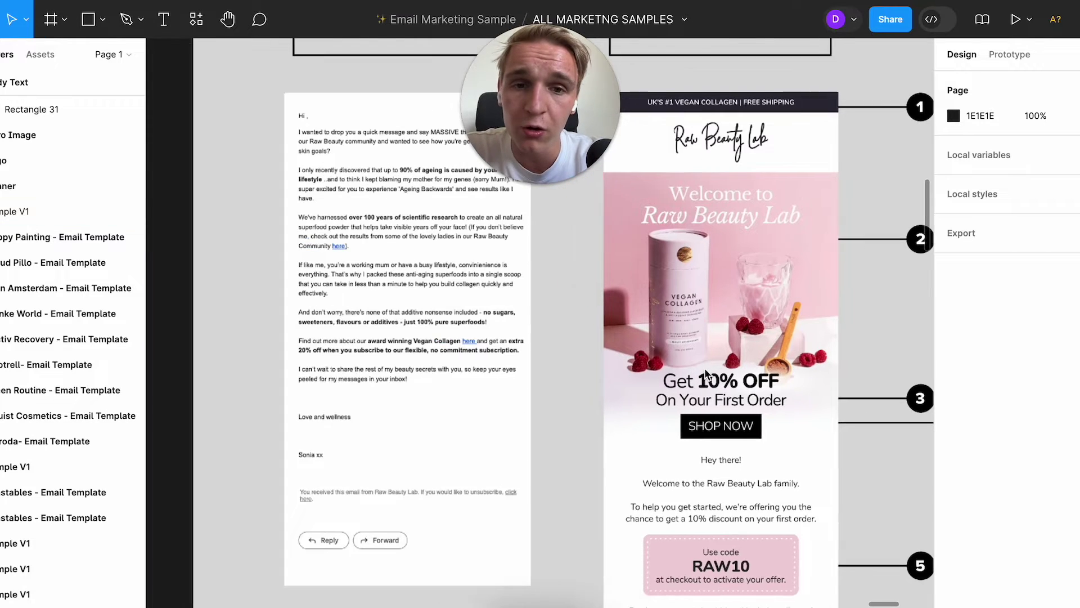
scroll(707, 375, down, 1)
scroll(707, 375, right, 1)
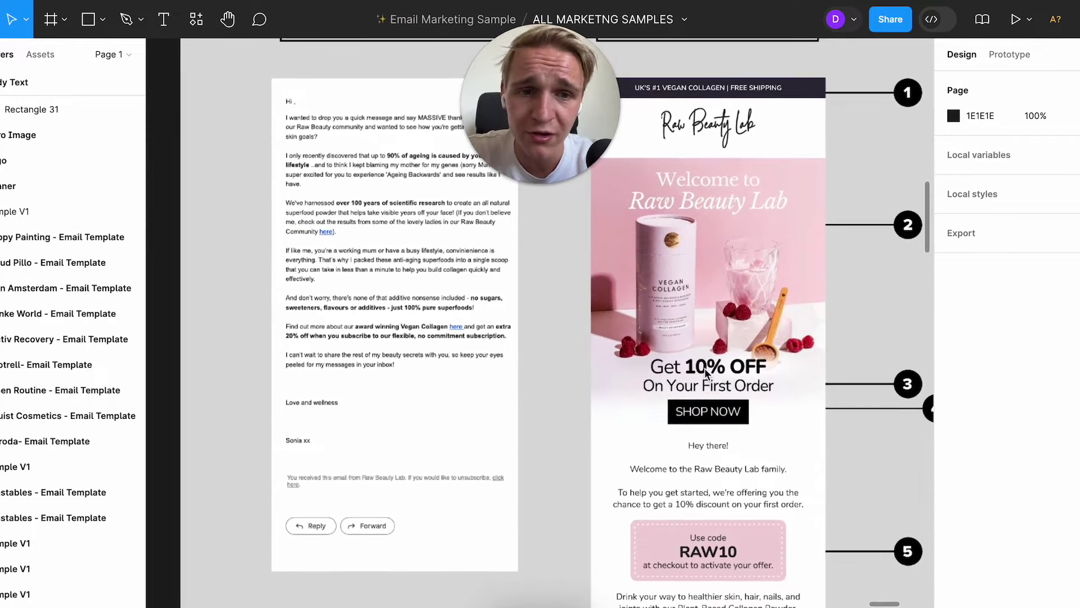
scroll(705, 368, down, 5)
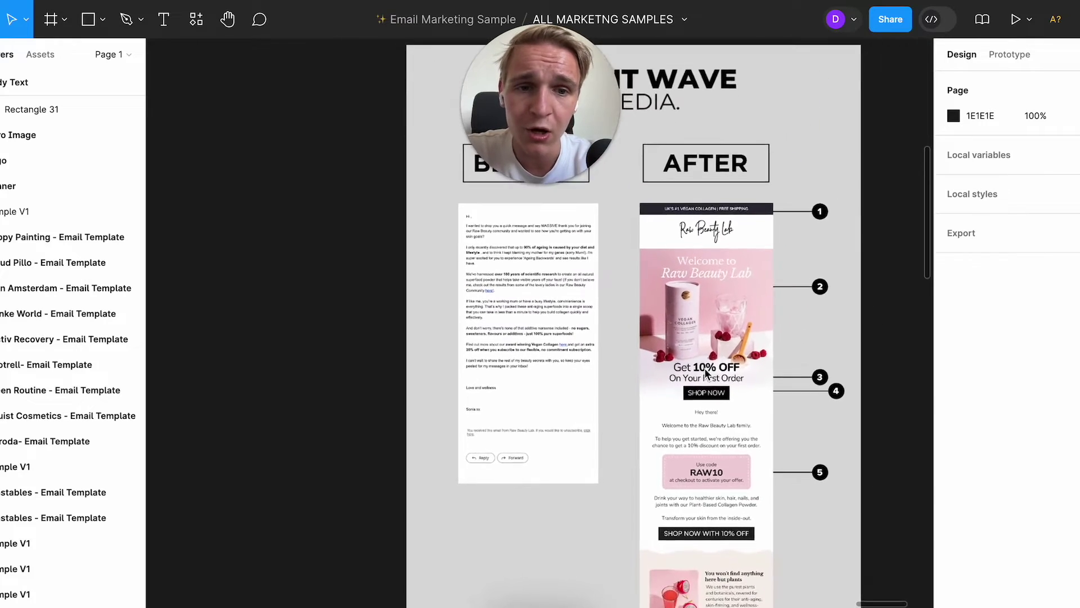
scroll(737, 327, up, 2)
scroll(737, 327, right, 2)
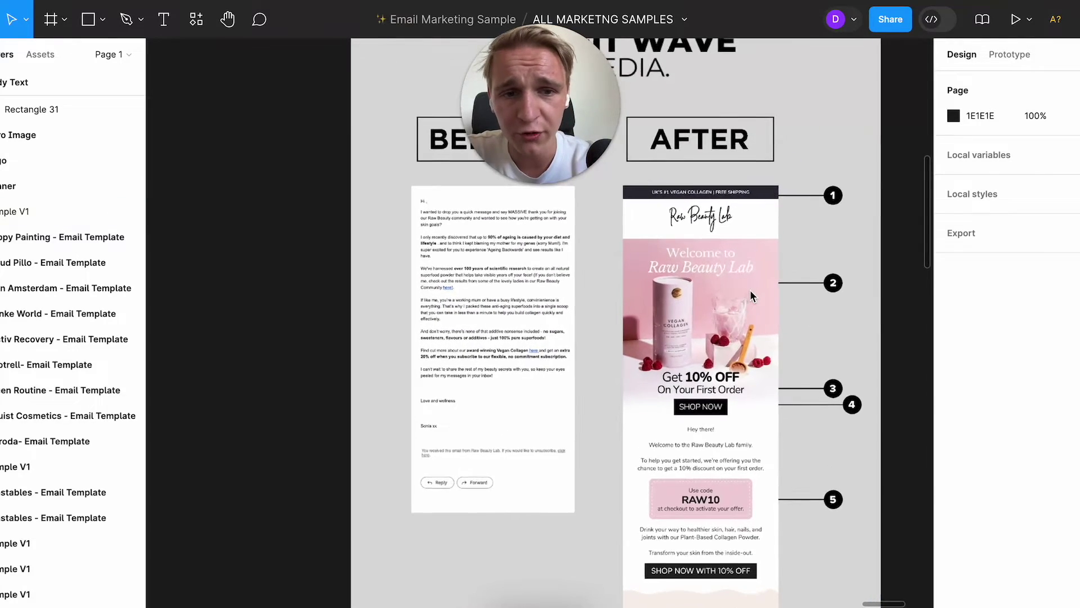
scroll(766, 248, up, 1)
scroll(766, 248, left, 1)
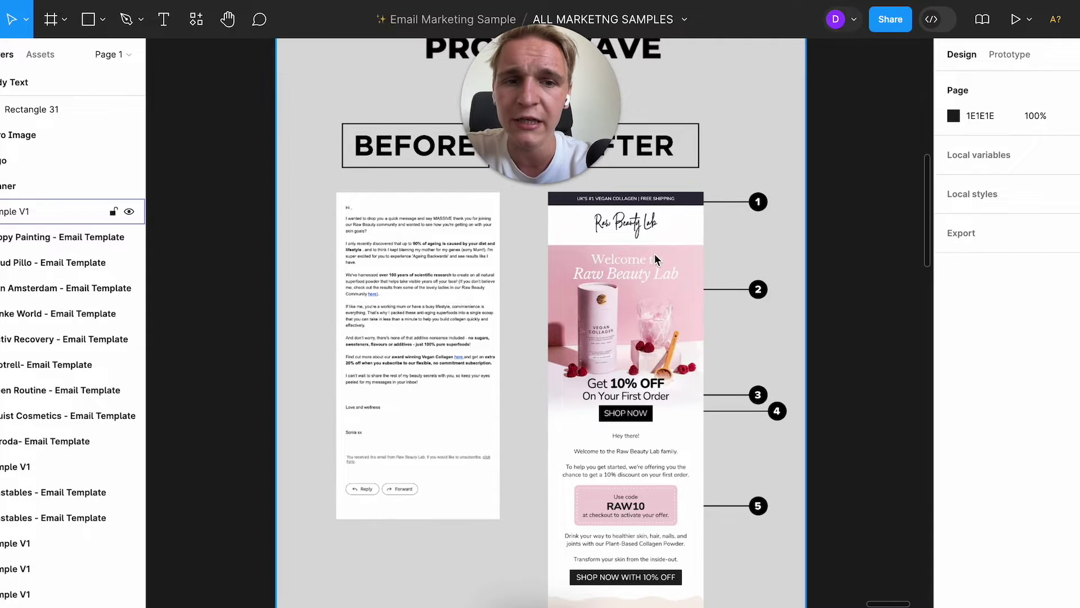
scroll(687, 301, up, 1)
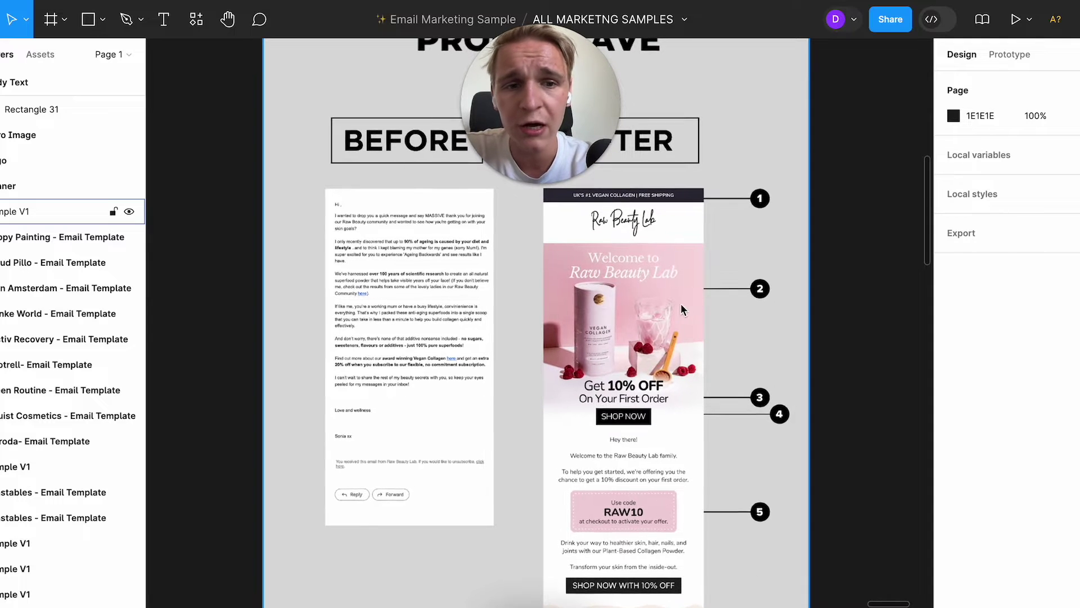
scroll(677, 202, up, 5)
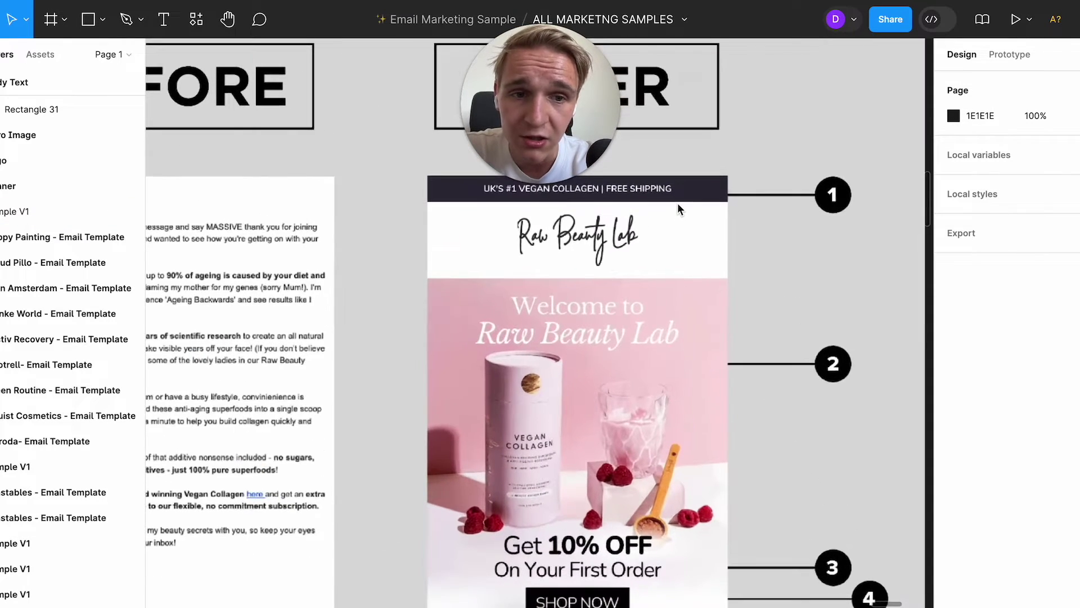
scroll(685, 235, right, 1)
scroll(685, 235, down, 1)
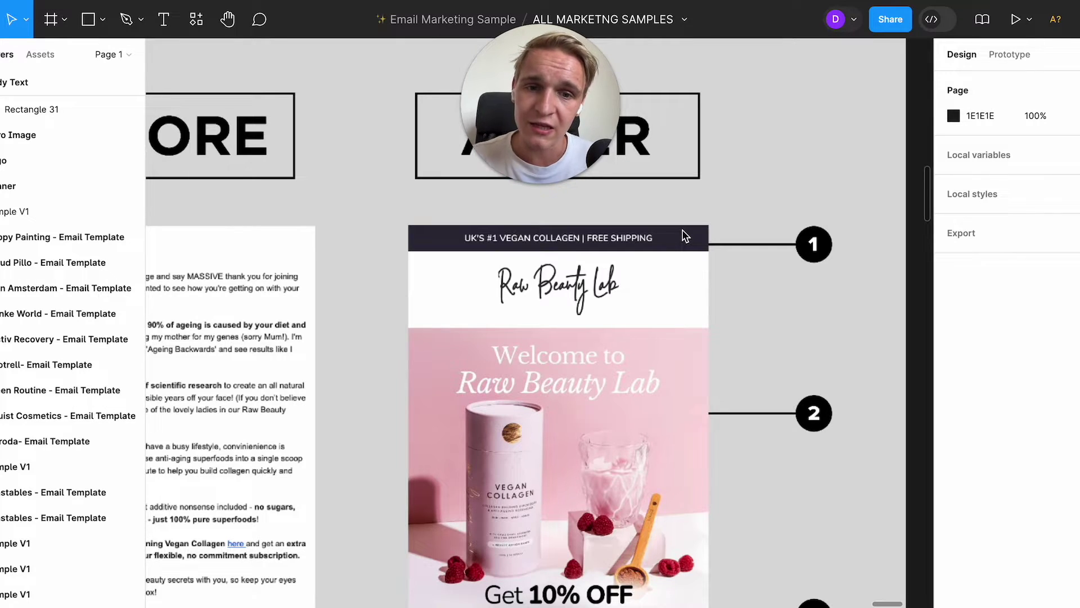
Inspect the AFTER email's shipping banner, hero, 10% OFF offer and SHOP NOW button (callouts 1–4)
scroll(682, 230, down, 1)
scroll(520, 487, down, 5)
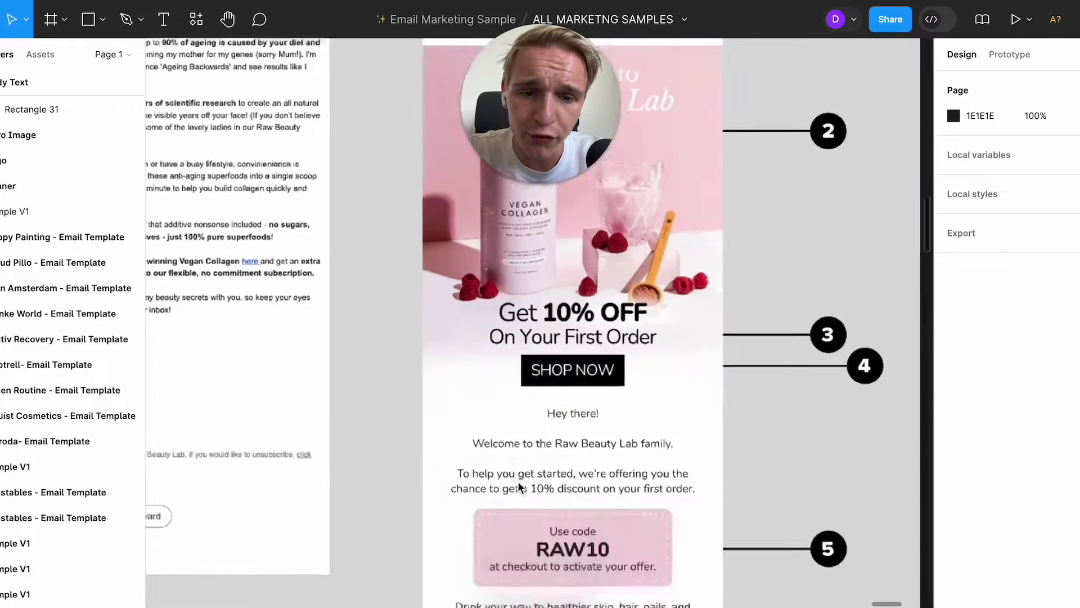
scroll(518, 487, up, 3)
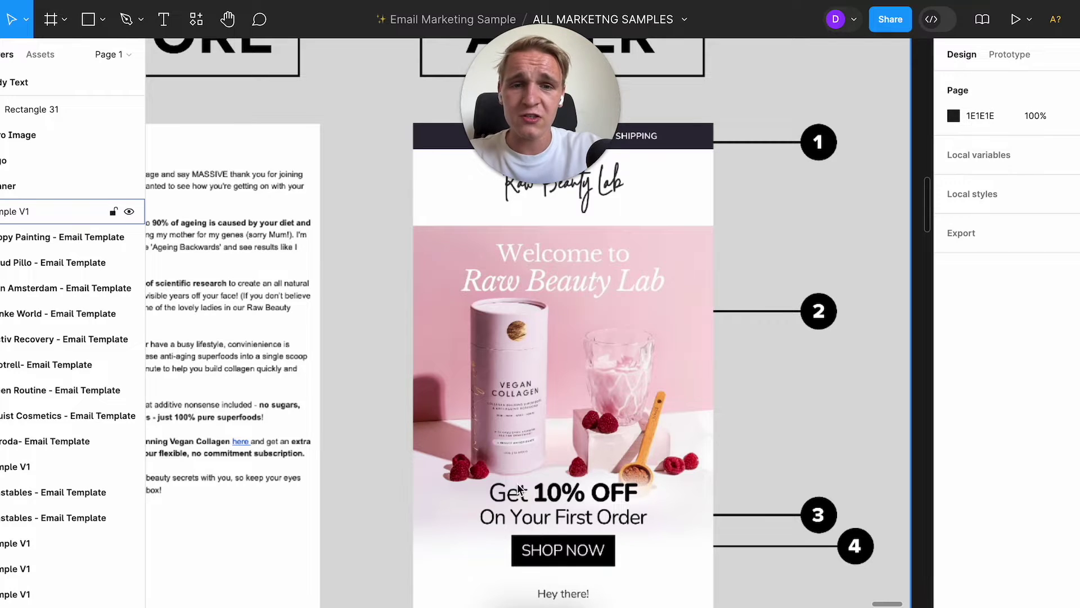
scroll(712, 292, up, 1)
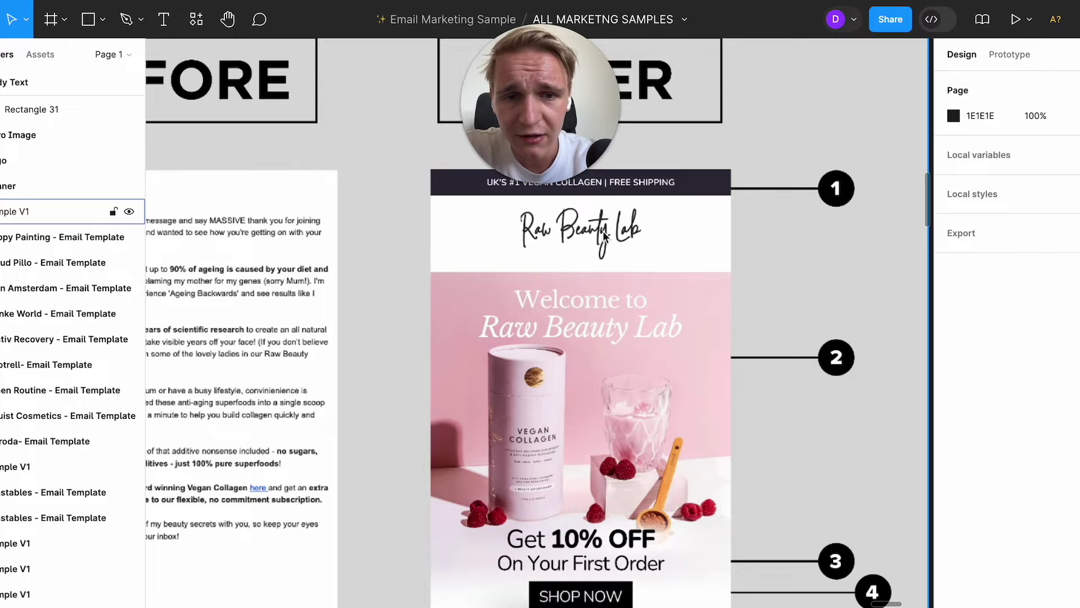
scroll(598, 234, down, 4)
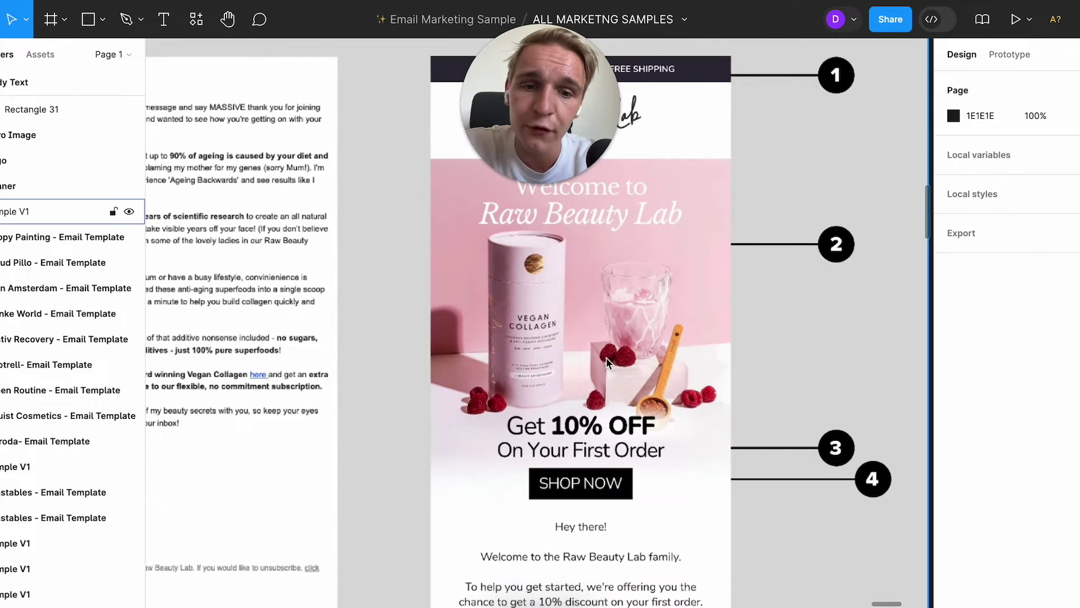
scroll(607, 356, up, 1)
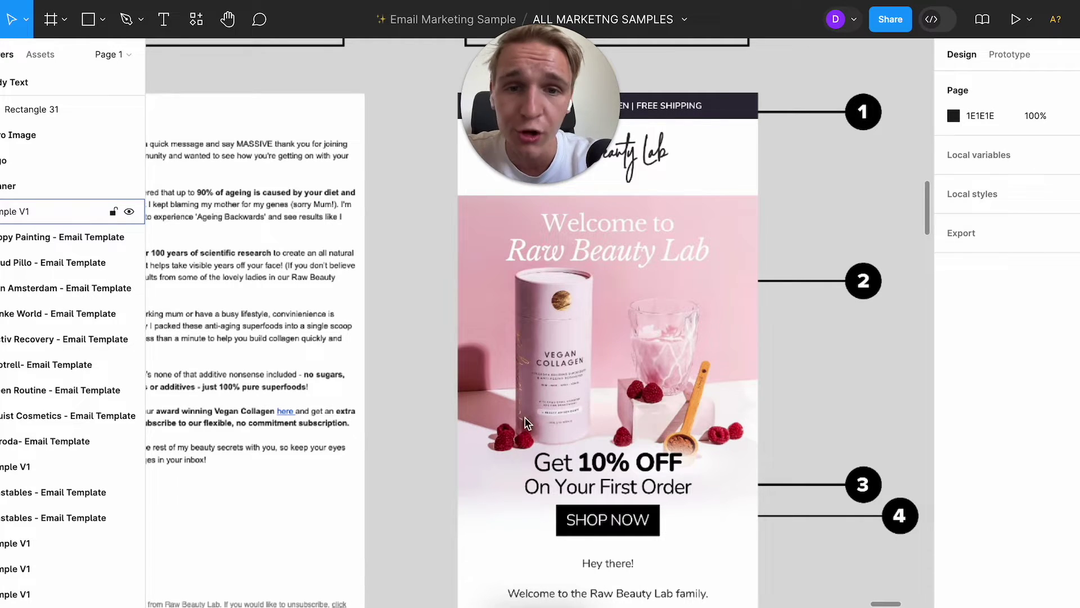
scroll(563, 405, down, 2)
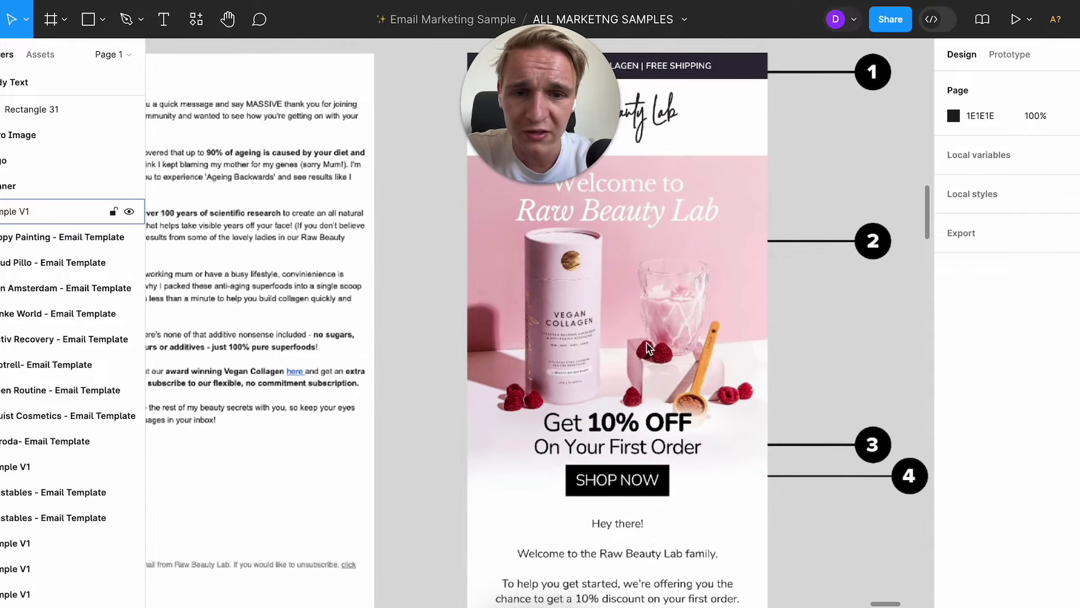
scroll(579, 500, down, 1)
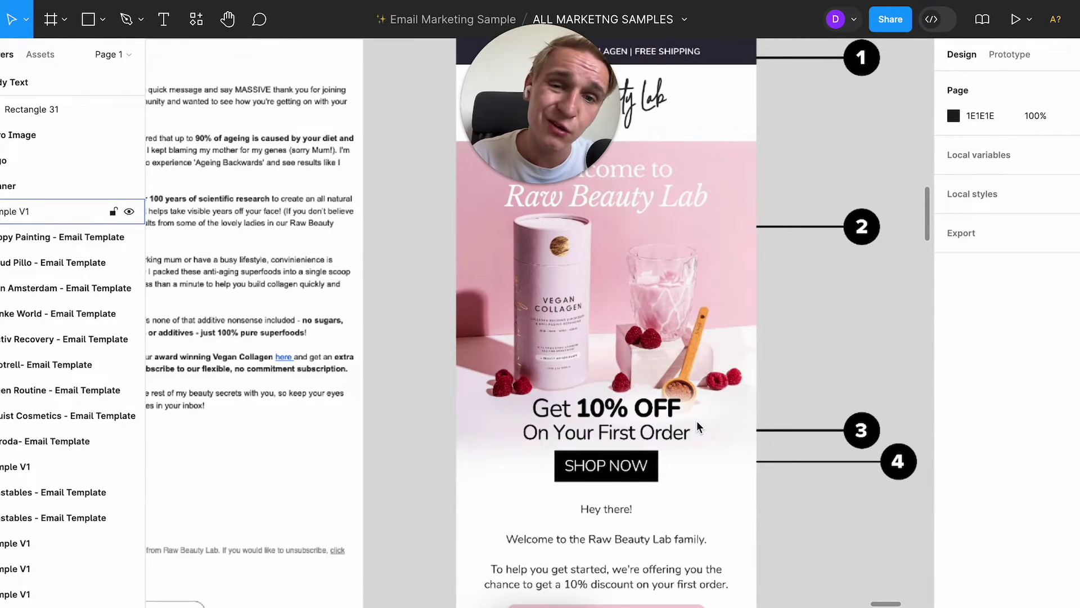
Scroll down the annotated email to callout 5, the RAW10 discount-code block above SHOP NOW WITH 10% OFF
scroll(639, 442, up, 5)
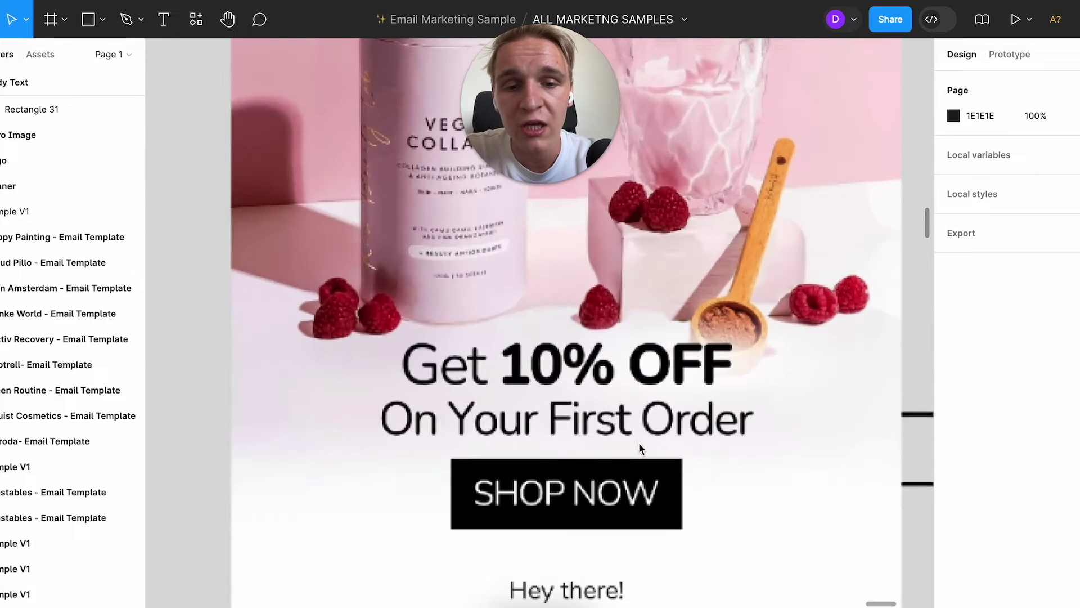
scroll(460, 384, down, 3)
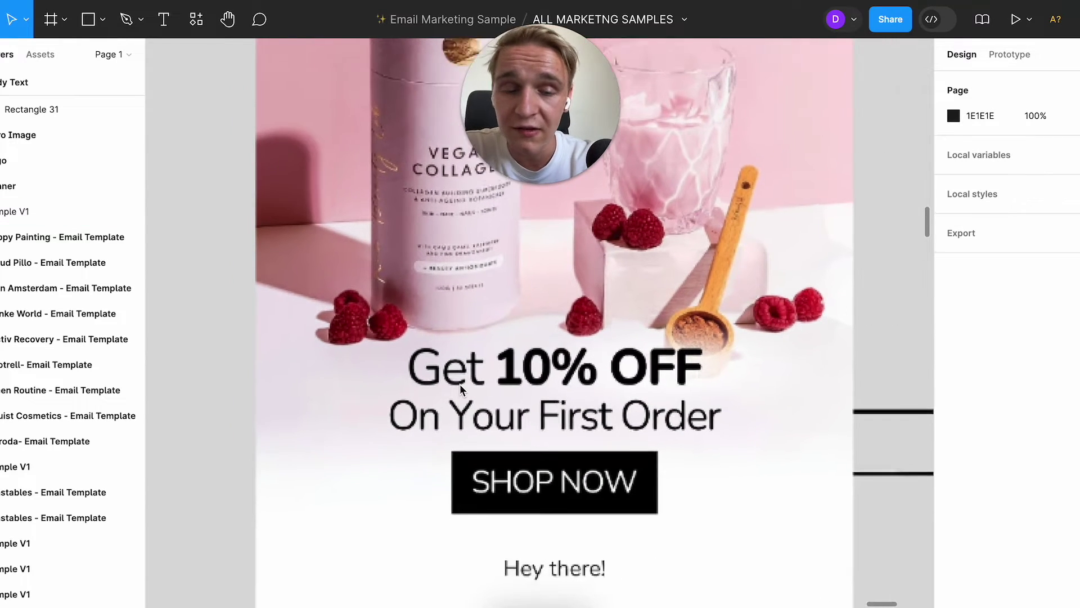
scroll(460, 385, down, 3)
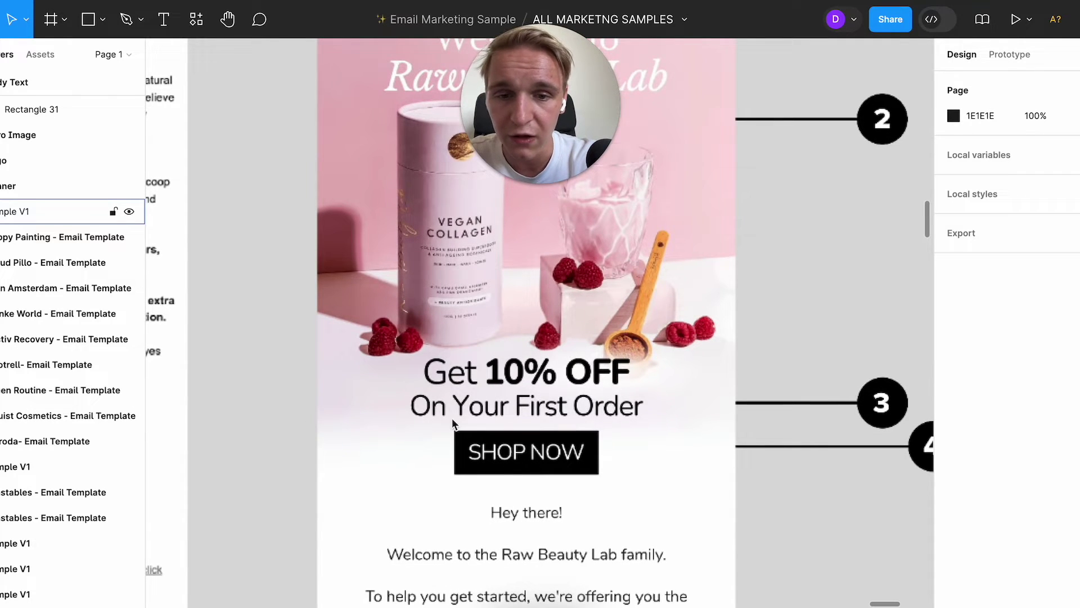
scroll(630, 423, down, 2)
scroll(630, 423, right, 2)
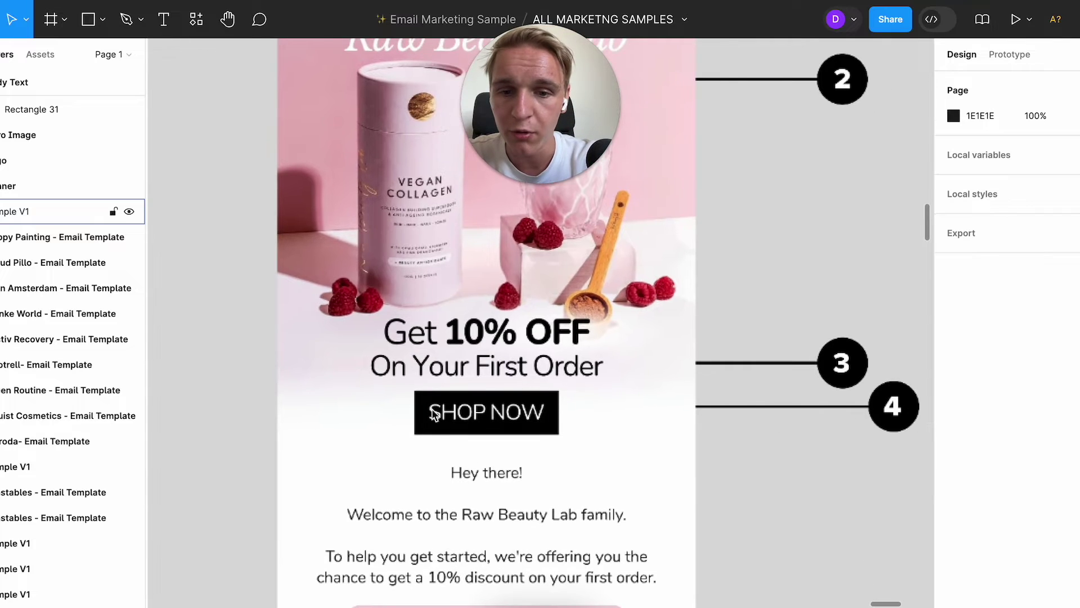
scroll(448, 447, down, 1)
scroll(448, 447, left, 1)
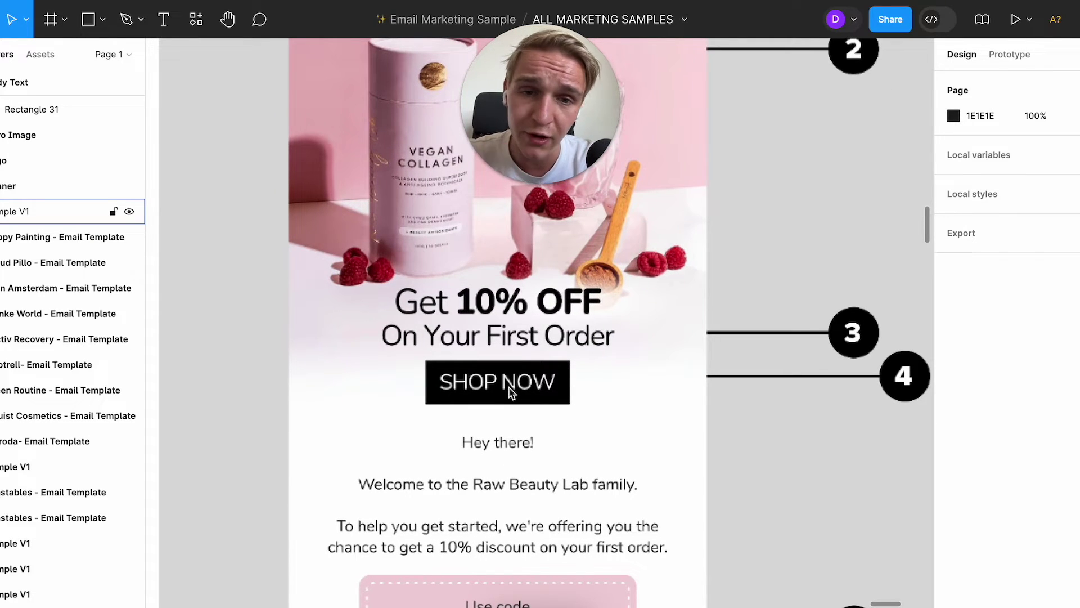
scroll(512, 392, down, 2)
scroll(513, 383, down, 1)
scroll(513, 383, left, 1)
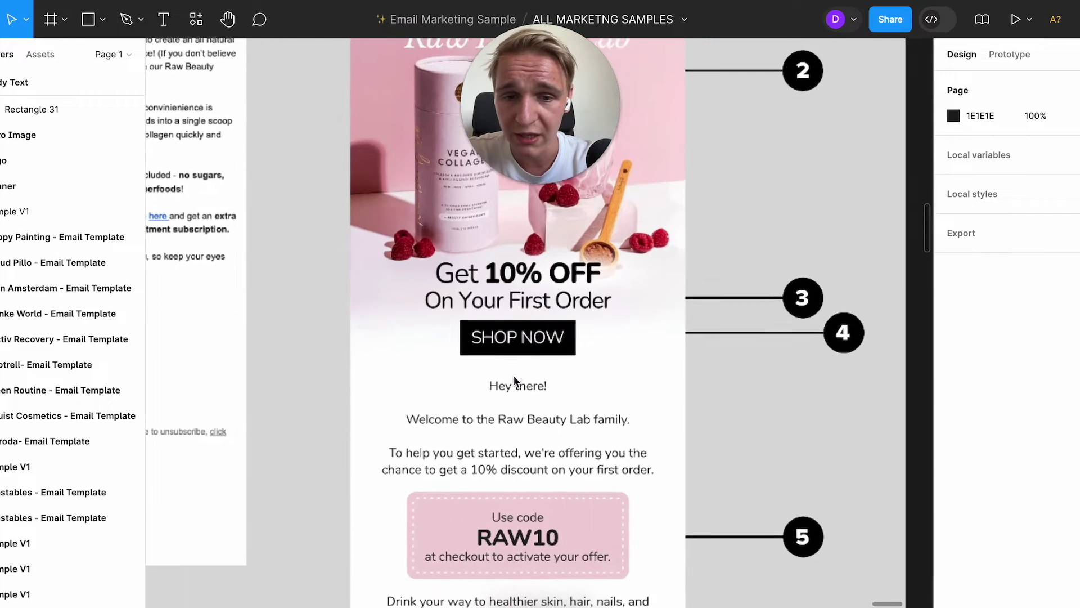
scroll(513, 380, down, 2)
scroll(514, 381, left, 1)
scroll(692, 316, down, 4)
scroll(692, 317, left, 1)
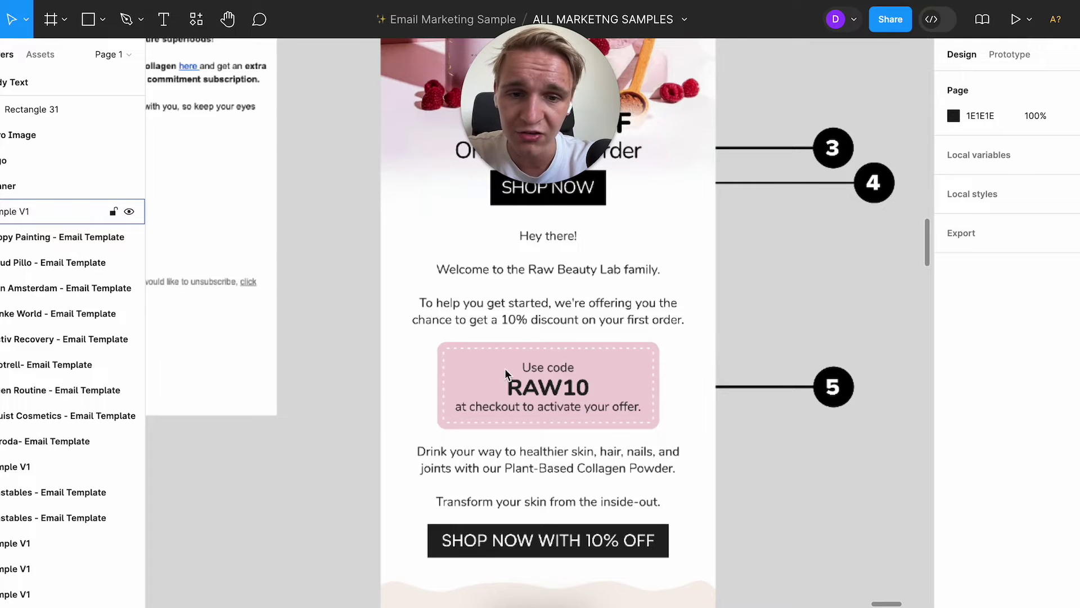
scroll(565, 402, down, 3)
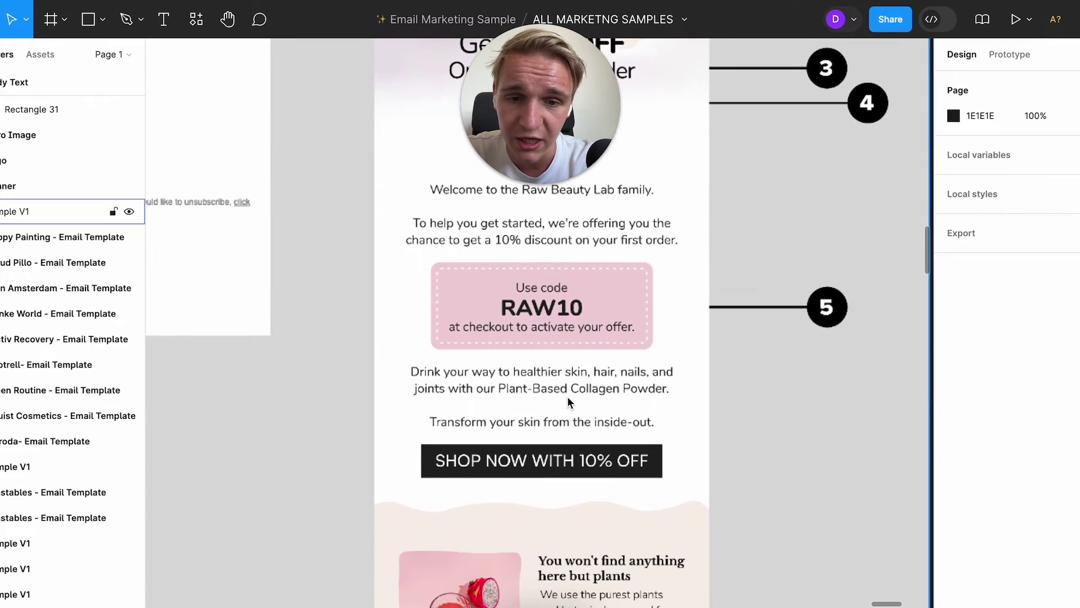
ctrl+scroll(495, 380, up, 5)
scroll(495, 378, down, 2)
scroll(495, 378, right, 3)
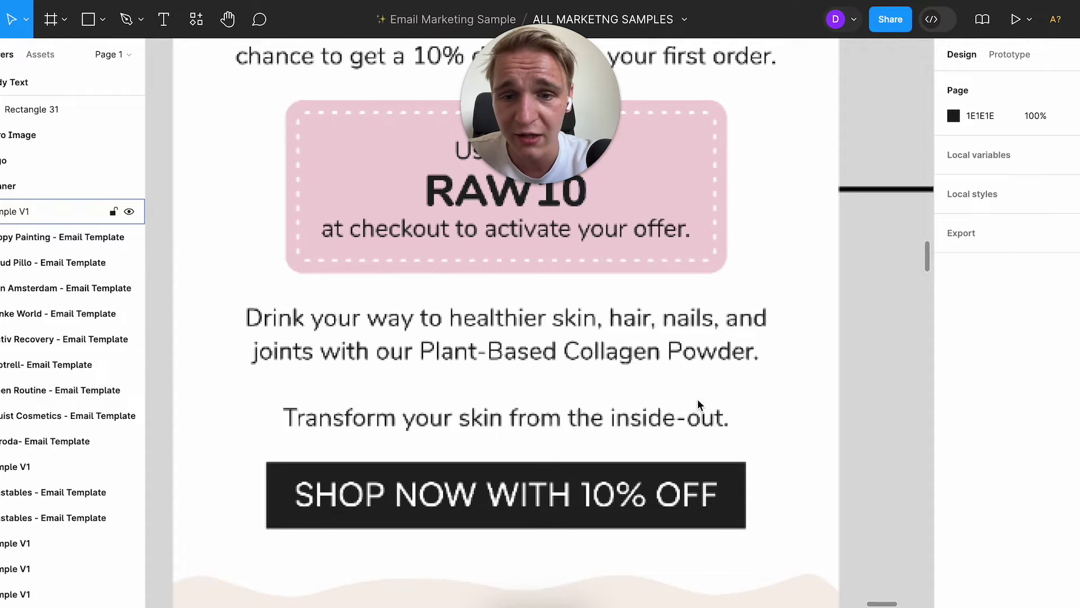
scroll(681, 446, down, 5)
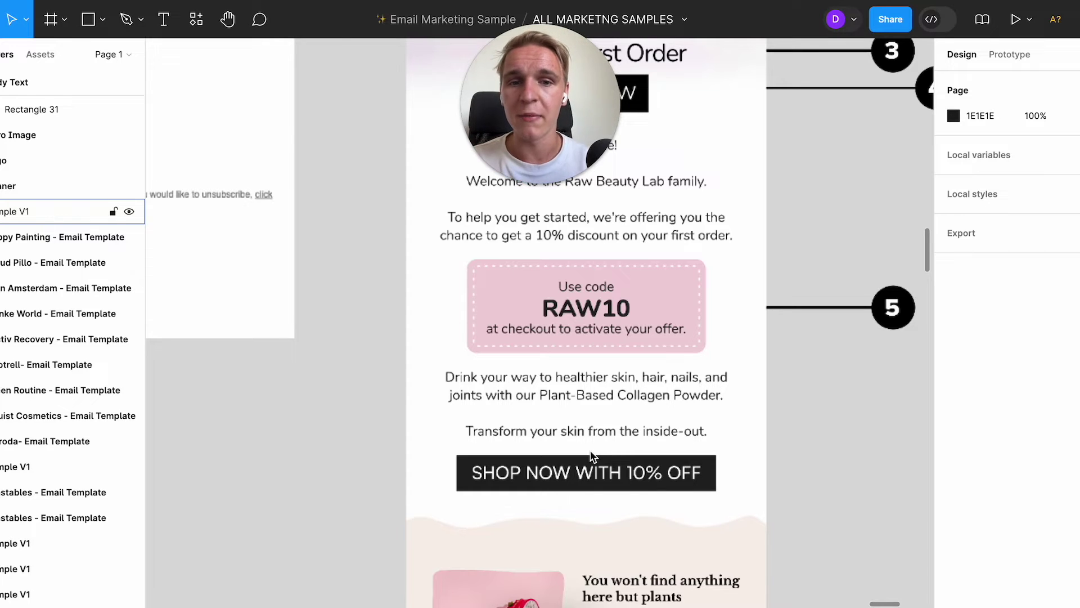
Scroll past the USP blocks, AS SEEN IN logos and stat icons (callouts 6–8)
scroll(592, 456, down, 1)
scroll(581, 433, down, 10)
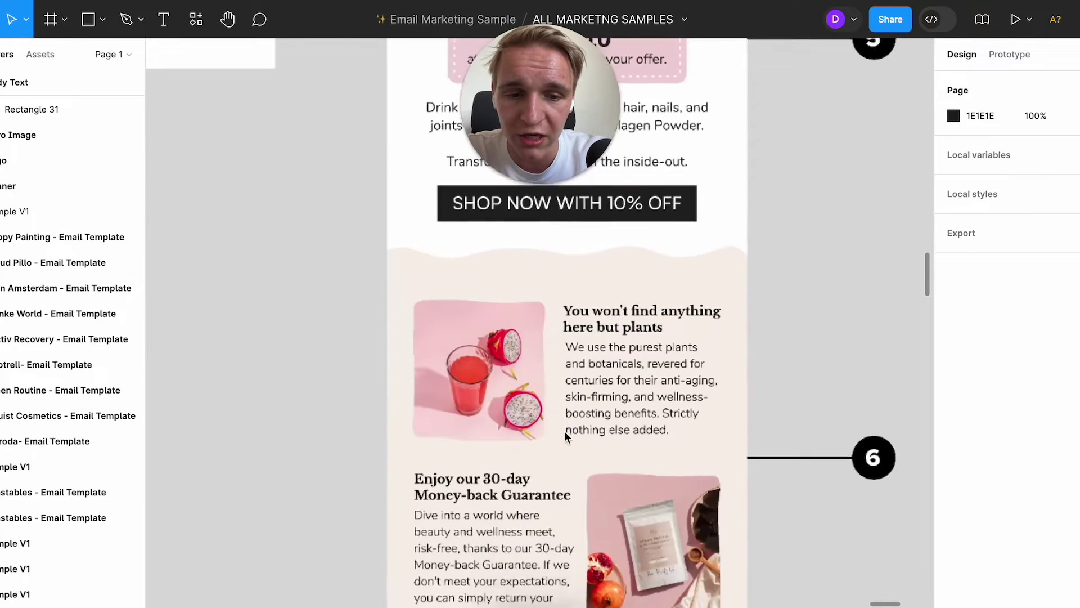
scroll(565, 437, up, 3)
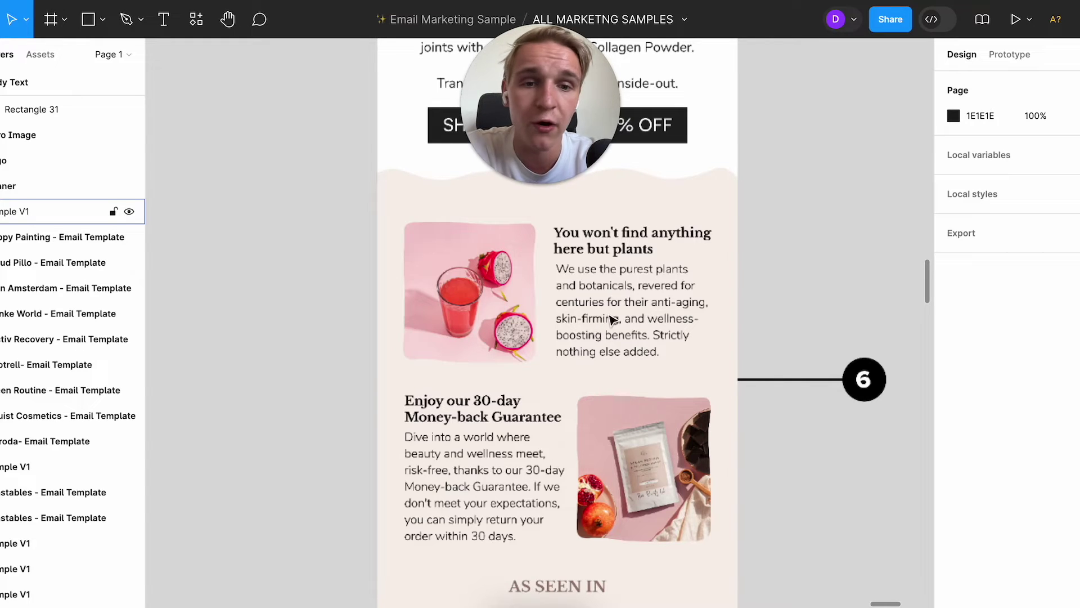
scroll(612, 319, down, 3)
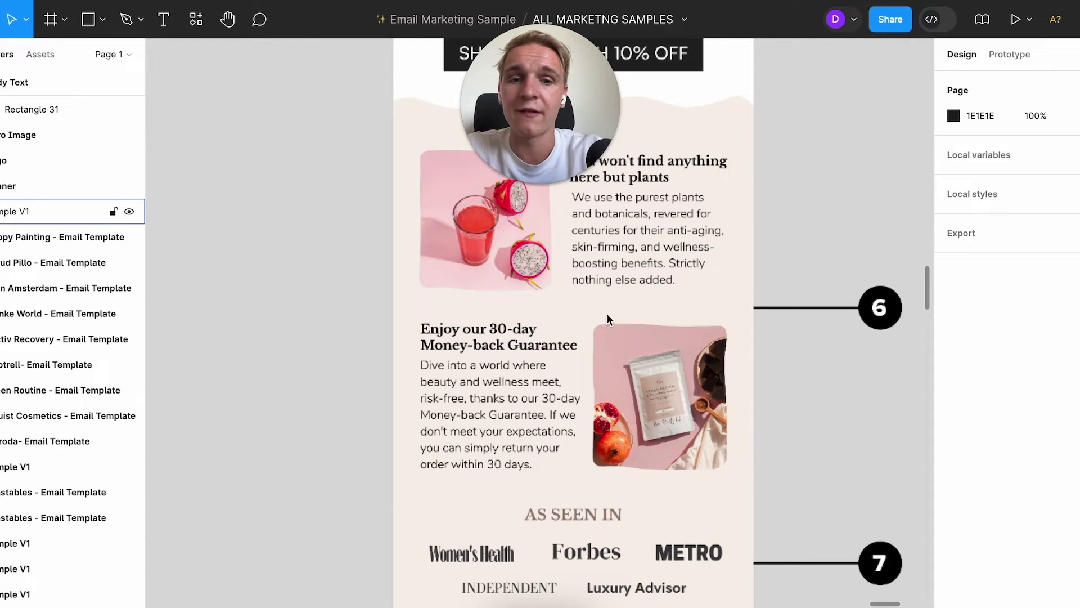
scroll(619, 304, down, 5)
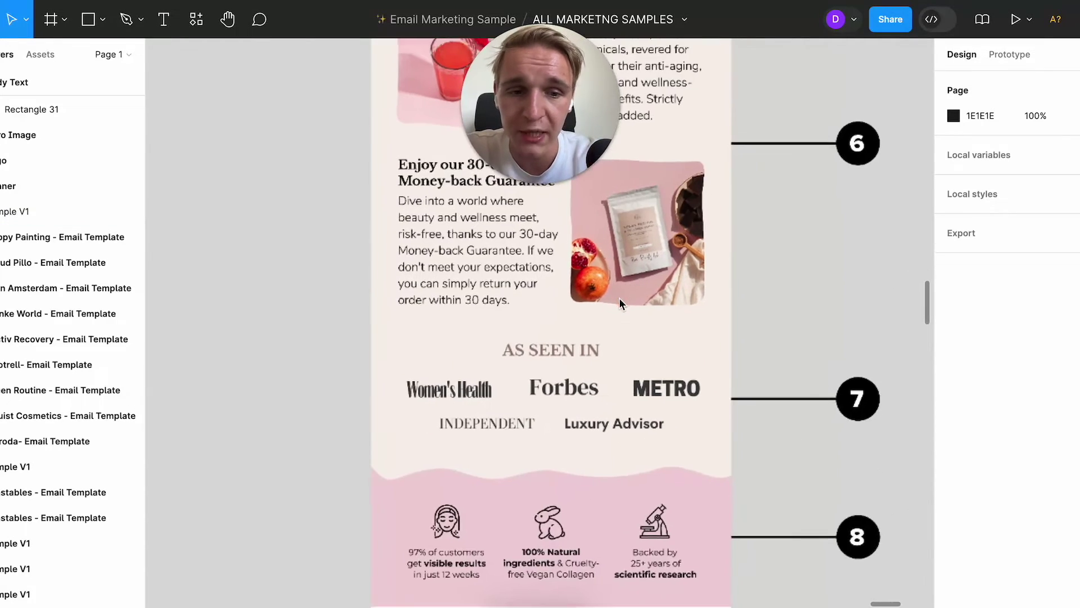
scroll(619, 303, down, 2)
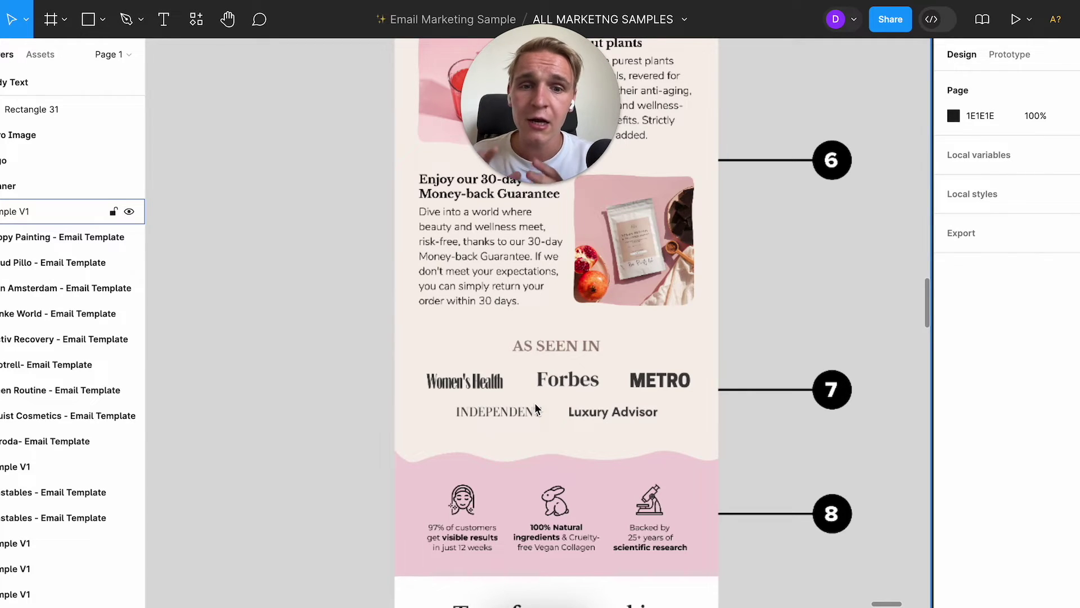
scroll(534, 402, down, 5)
Compare the template's #1–#3 USP placeholders with the 97%, 100% Natural and 25+ years stats
scroll(535, 403, up, 3)
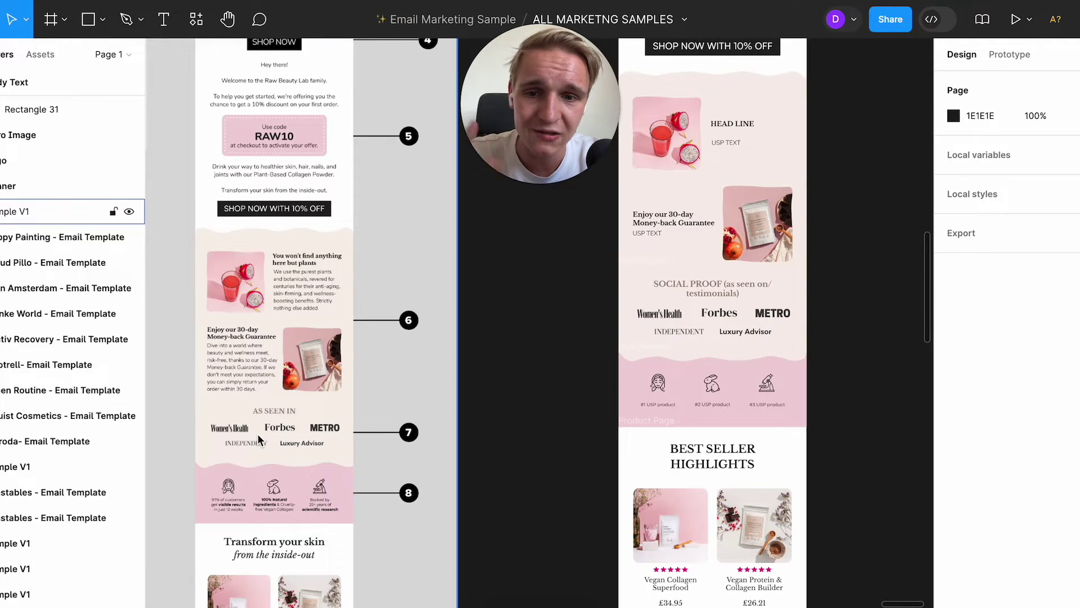
scroll(726, 324, up, 5)
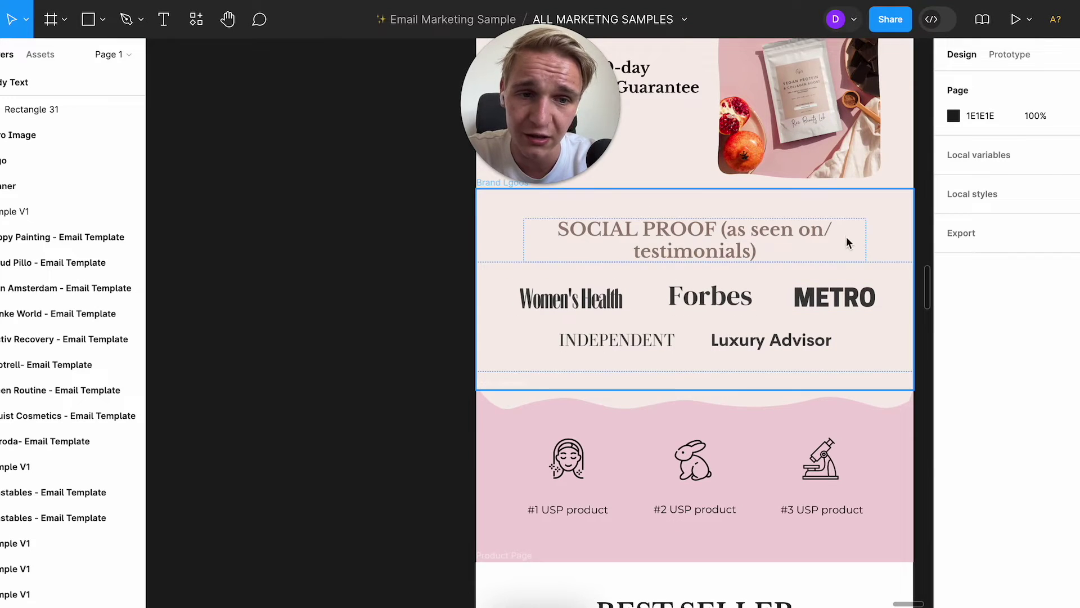
scroll(711, 308, left, 10)
scroll(710, 308, down, 6)
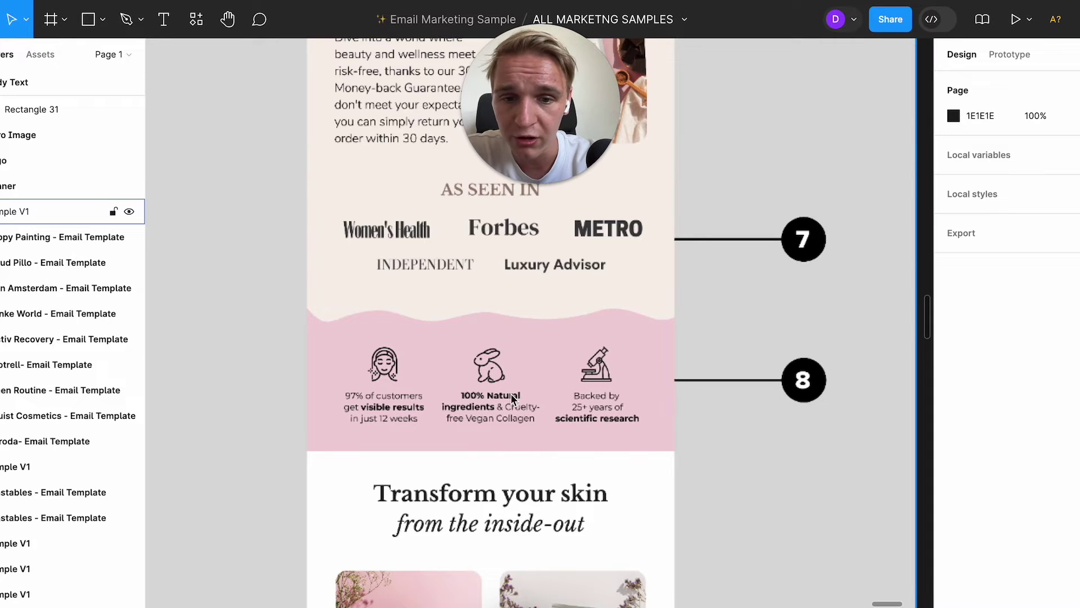
Zoom in on the benefit icons, then out to the other brands' rationale sheets and Sample V1 emails
scroll(510, 393, up, 5)
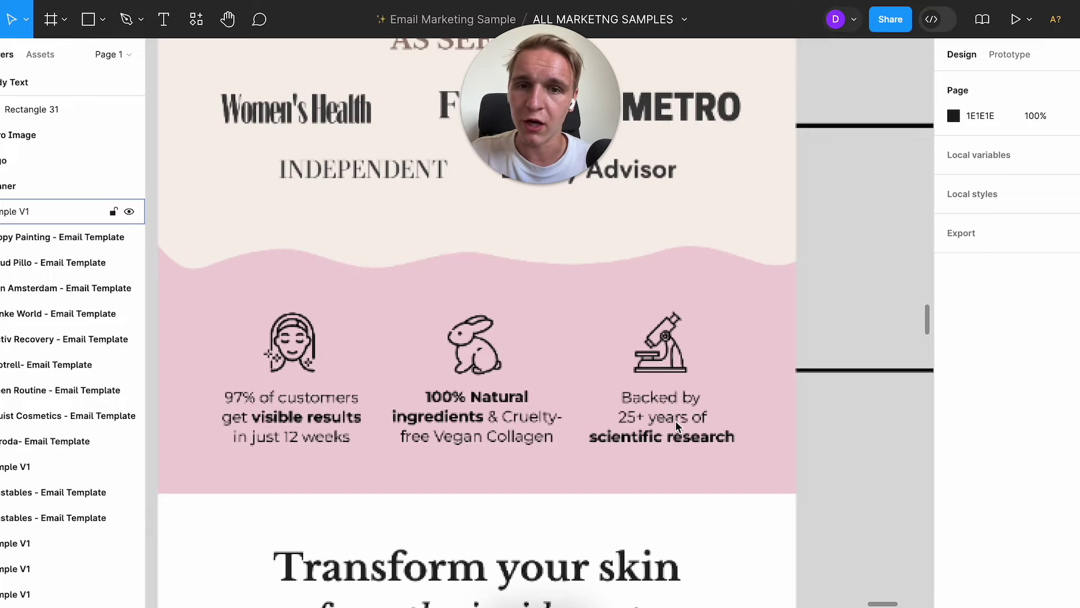
scroll(675, 420, down, 5)
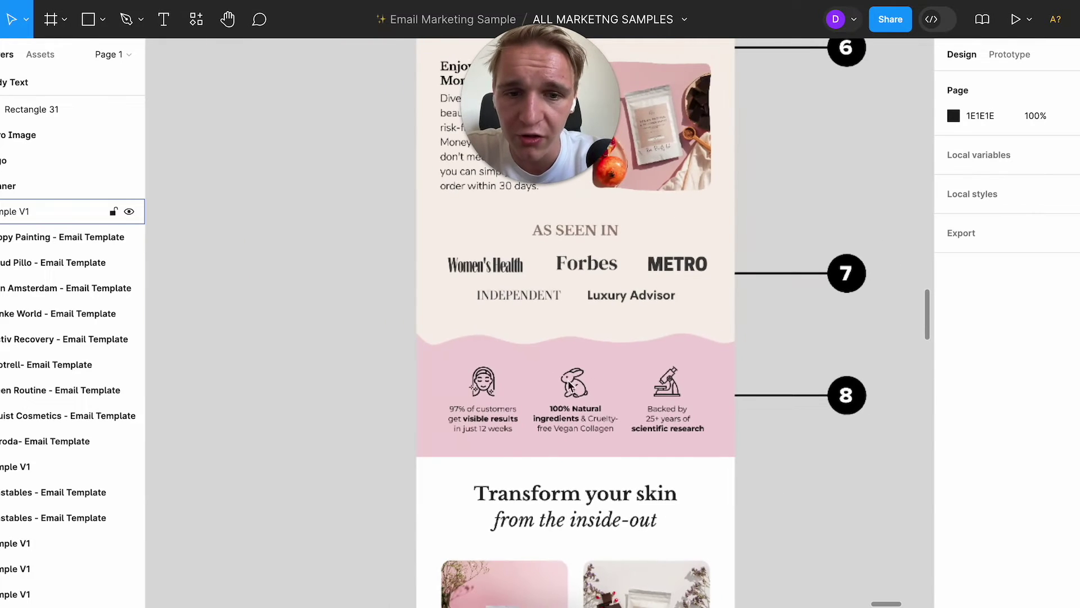
scroll(537, 395, up, 3)
scroll(448, 374, up, 2)
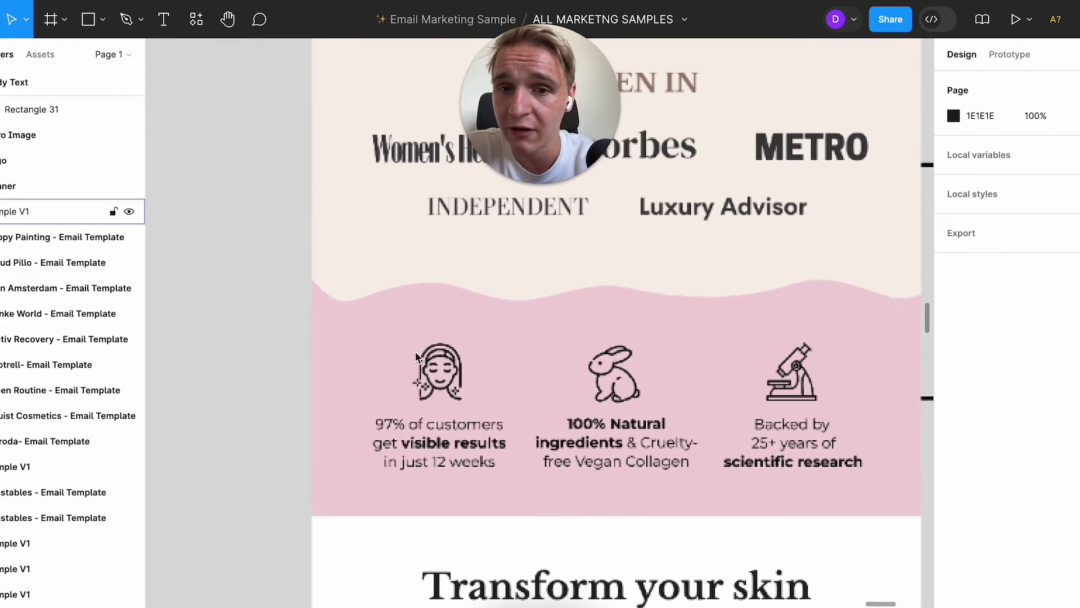
scroll(795, 362, down, 5)
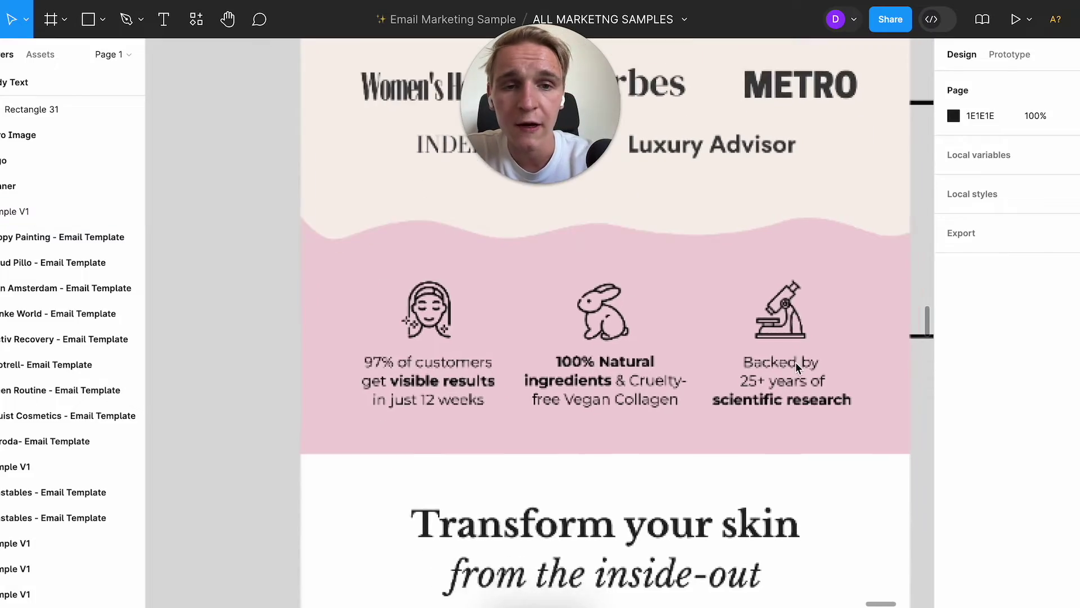
scroll(795, 362, down, 3)
Zoom into the ICONS section, then out to show the Cloud Pillo rationale and Thank You Sample V1 email
scroll(795, 366, down, 6)
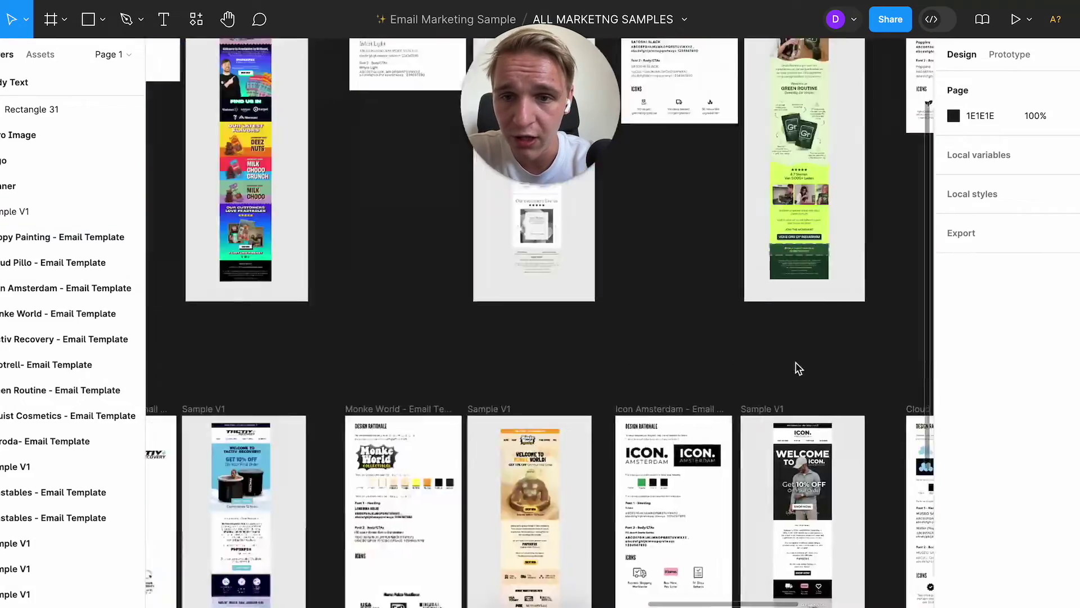
scroll(795, 366, up, 2)
scroll(795, 366, down, 5)
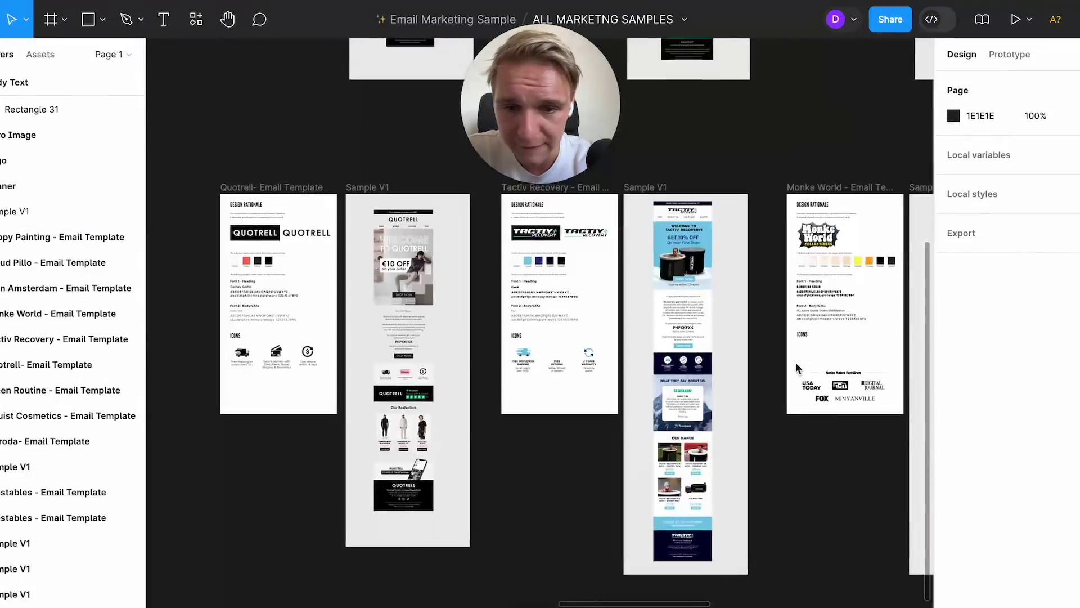
scroll(796, 366, up, 2)
scroll(202, 250, up, 5)
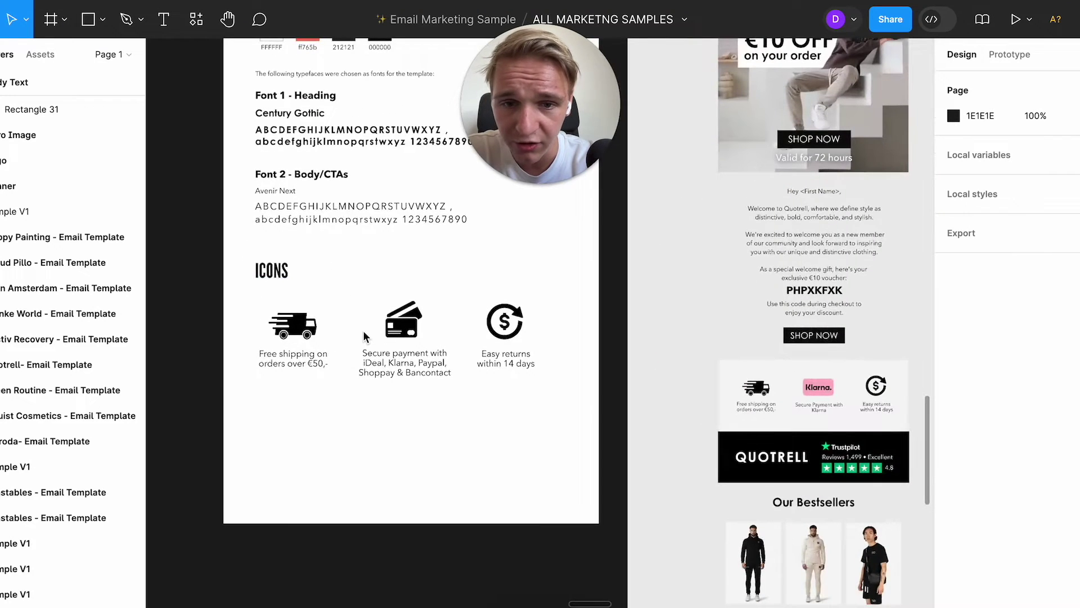
scroll(366, 332, up, 2)
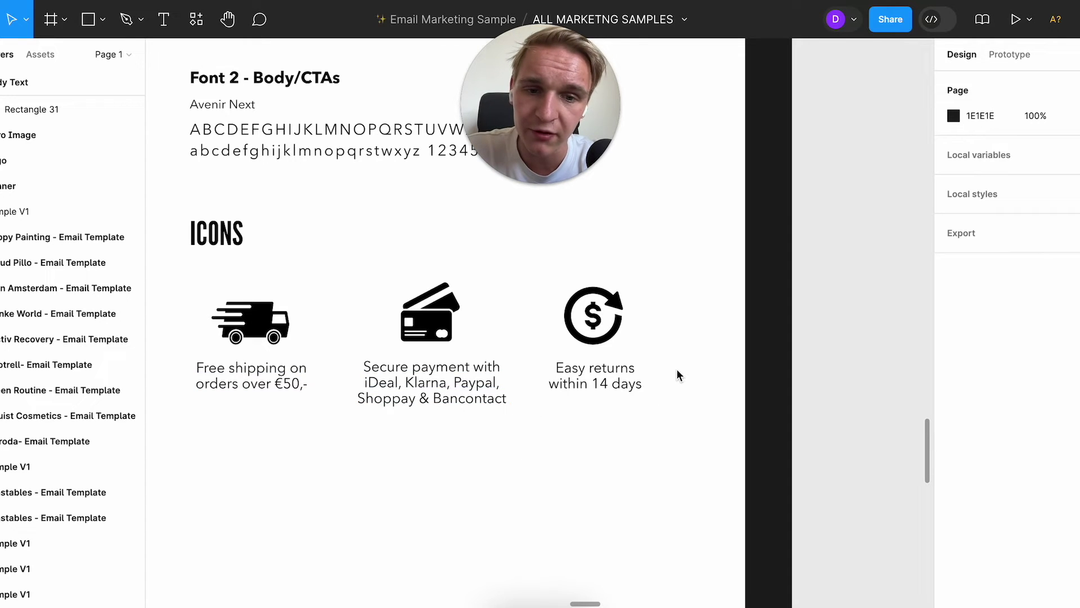
scroll(678, 375, down, 5)
scroll(579, 410, down, 2)
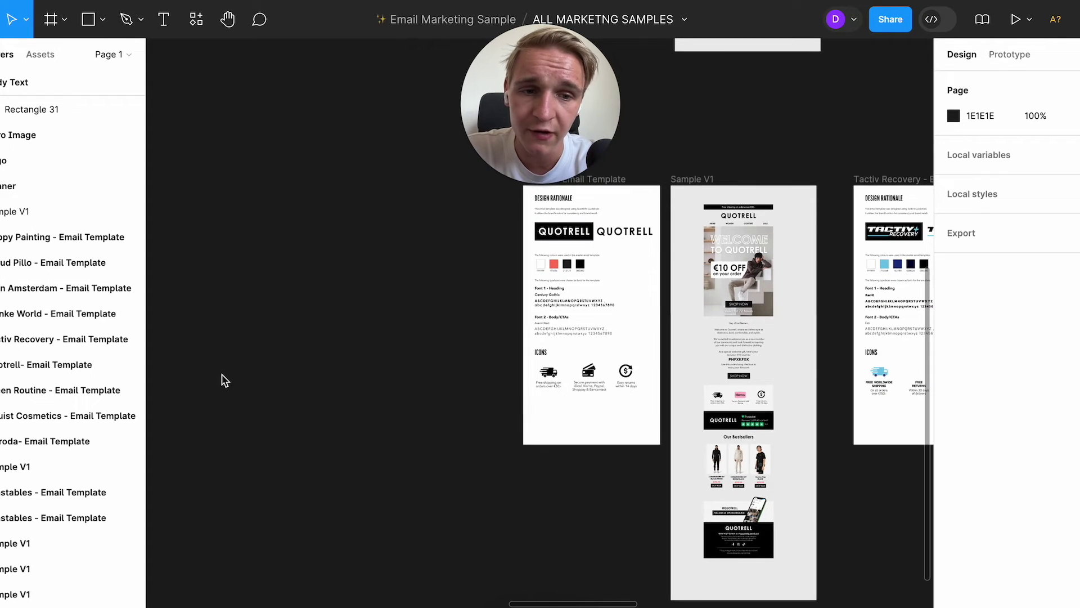
scroll(616, 407, left, 10)
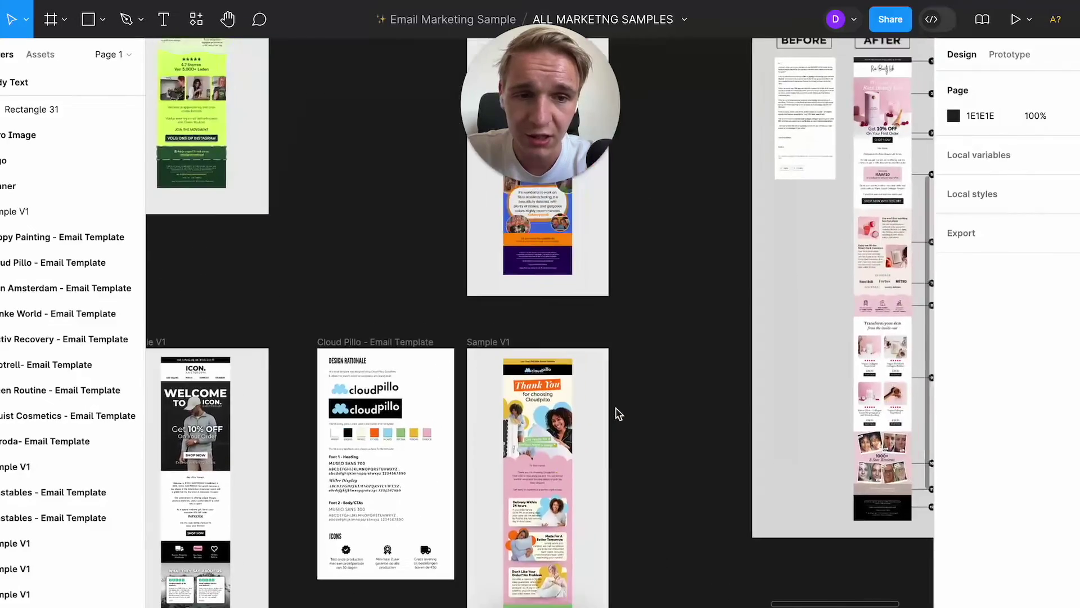
Zoom into the AFTER email's product grid and scroll down to the reviews, questions and footer callouts
scroll(617, 407, right, 8)
scroll(617, 408, up, 8)
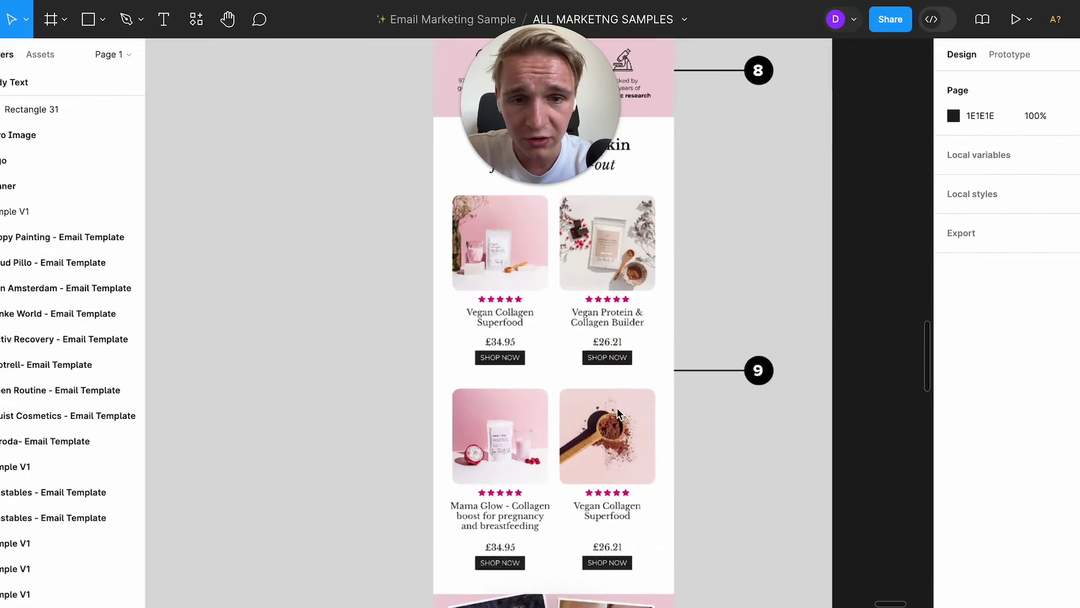
scroll(617, 408, up, 3)
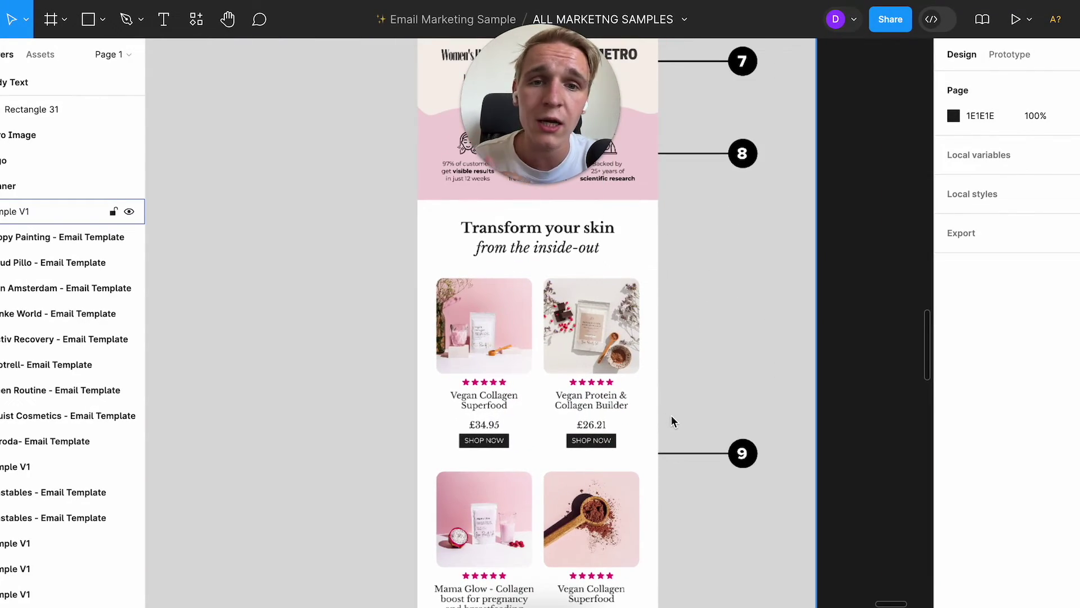
scroll(671, 417, down, 2)
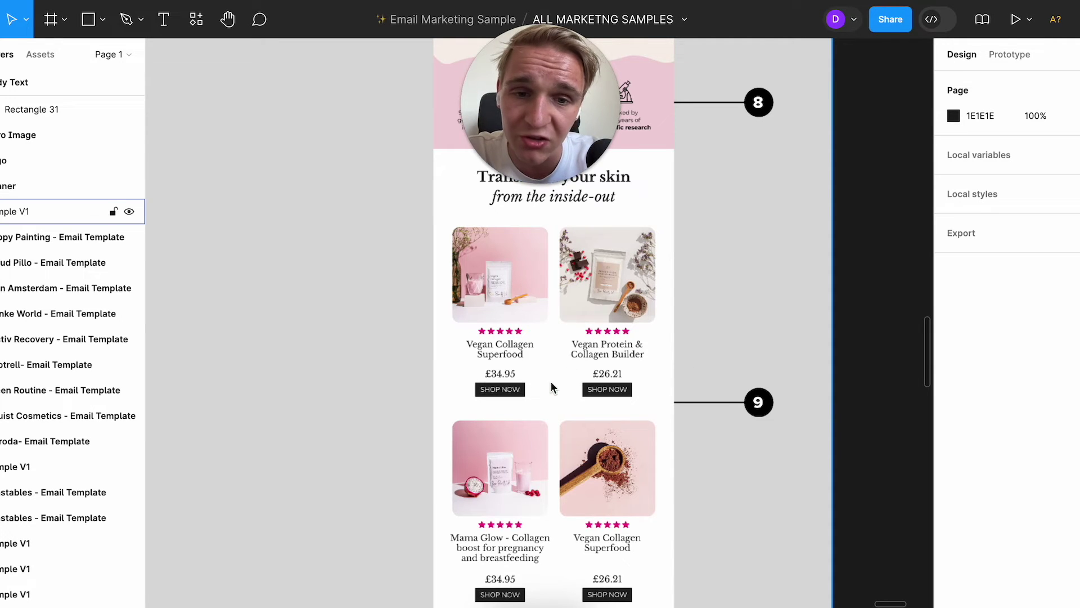
scroll(550, 380, down, 2)
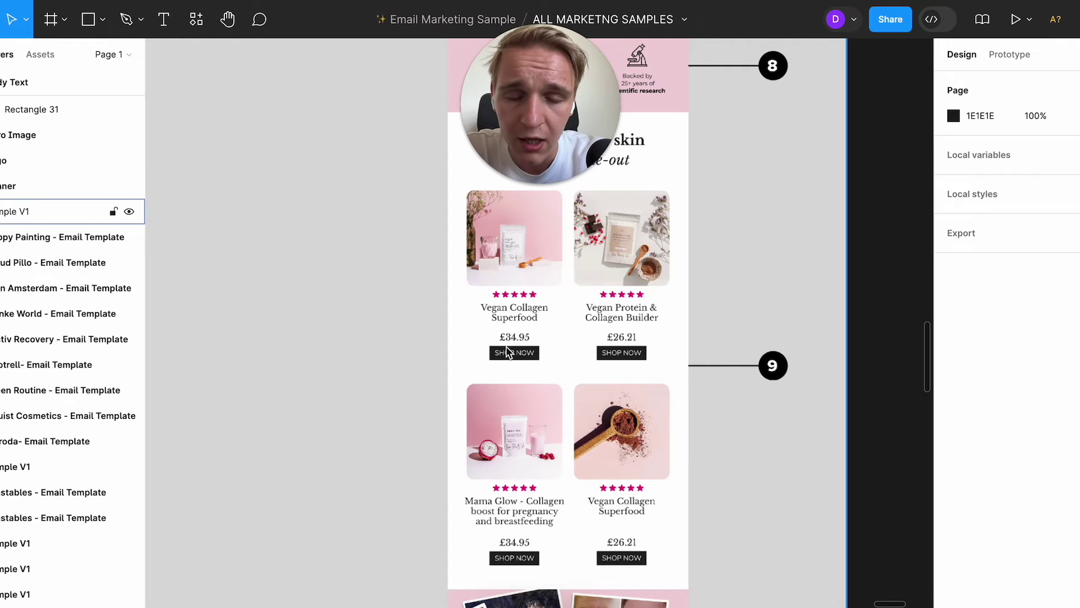
scroll(596, 433, down, 2)
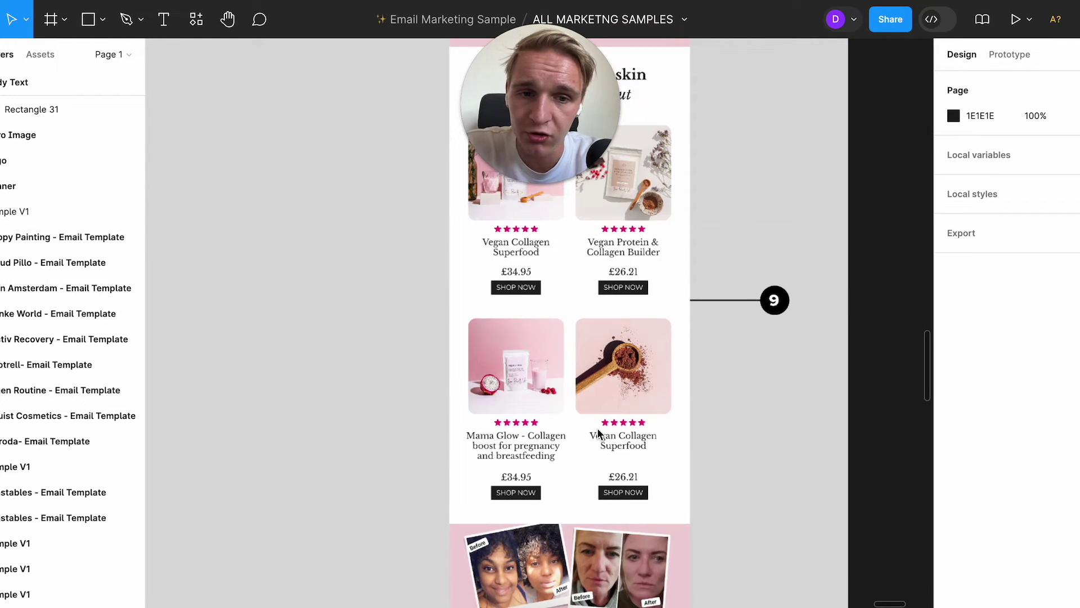
scroll(681, 397, down, 8)
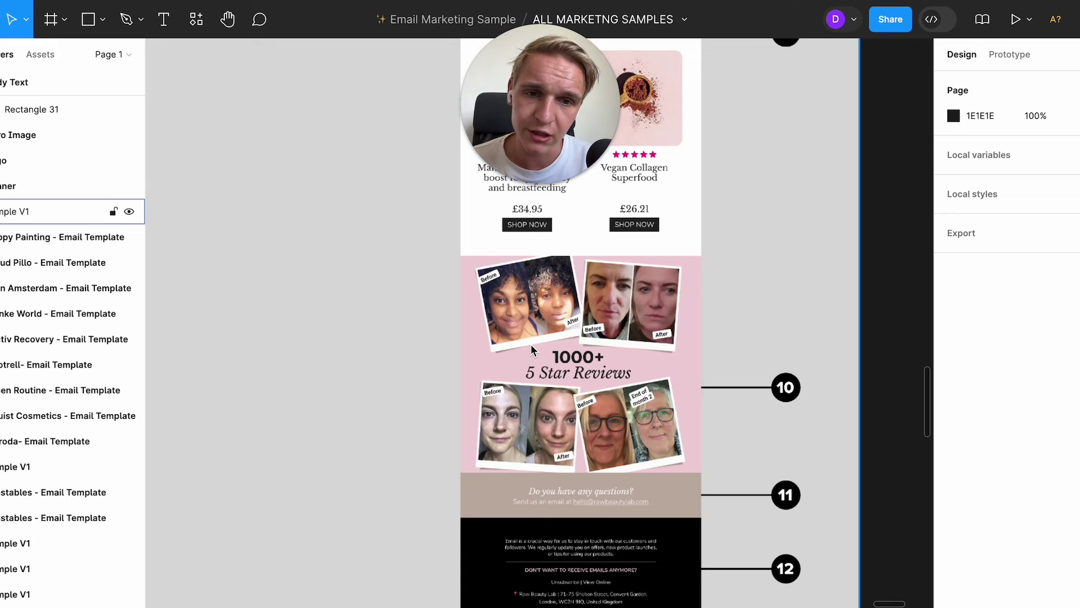
Zoom in on the before-and-after review photos, questions banner and unsubscribe footer (callouts 10–12)
scroll(614, 299, up, 5)
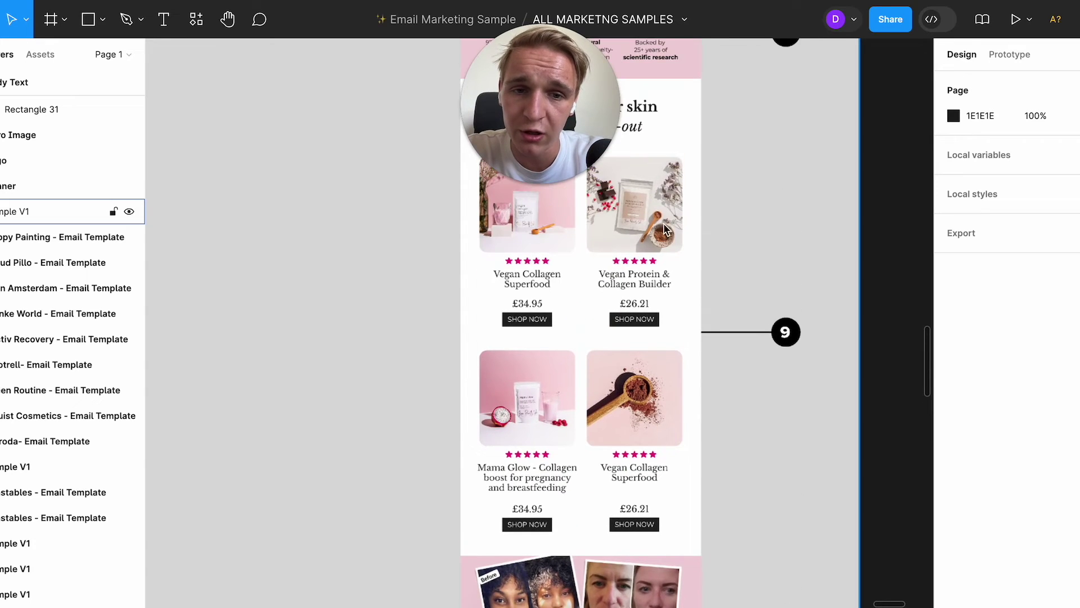
scroll(554, 411, down, 3)
scroll(523, 529, down, 2)
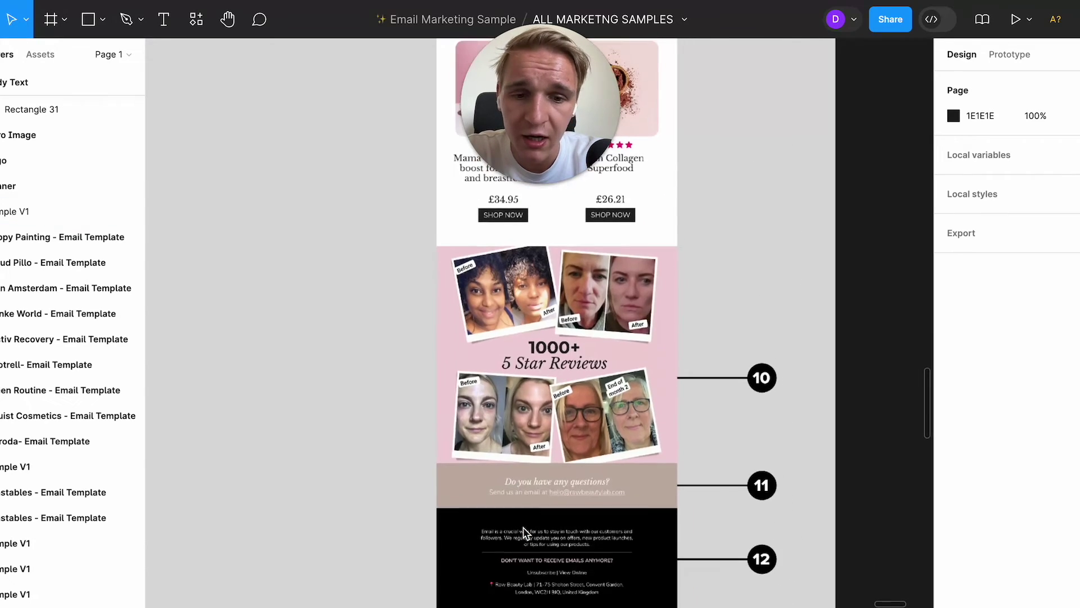
scroll(531, 382, down, 2)
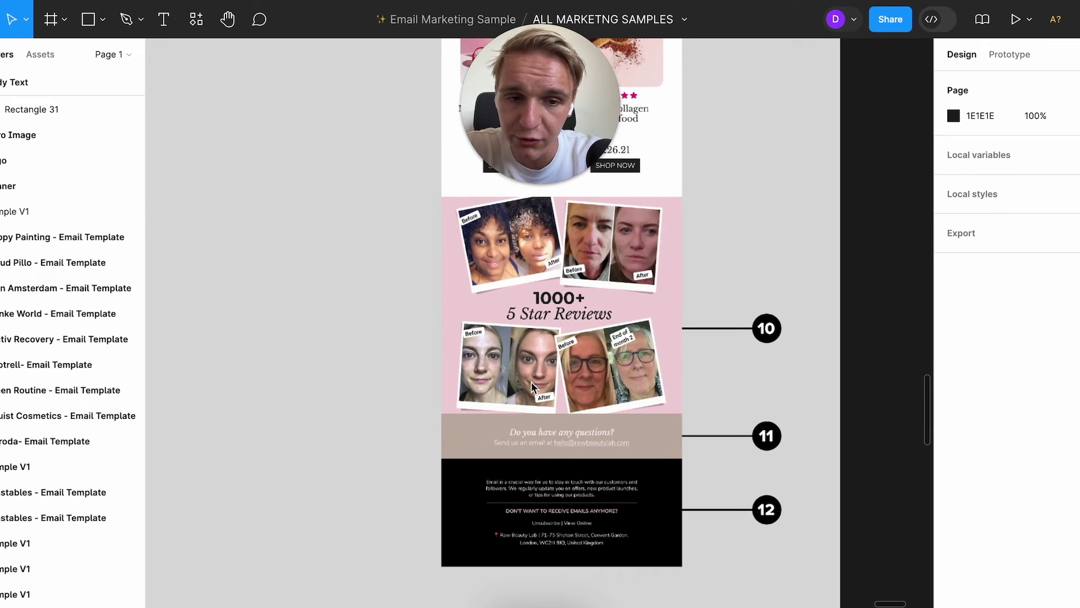
scroll(588, 389, up, 5)
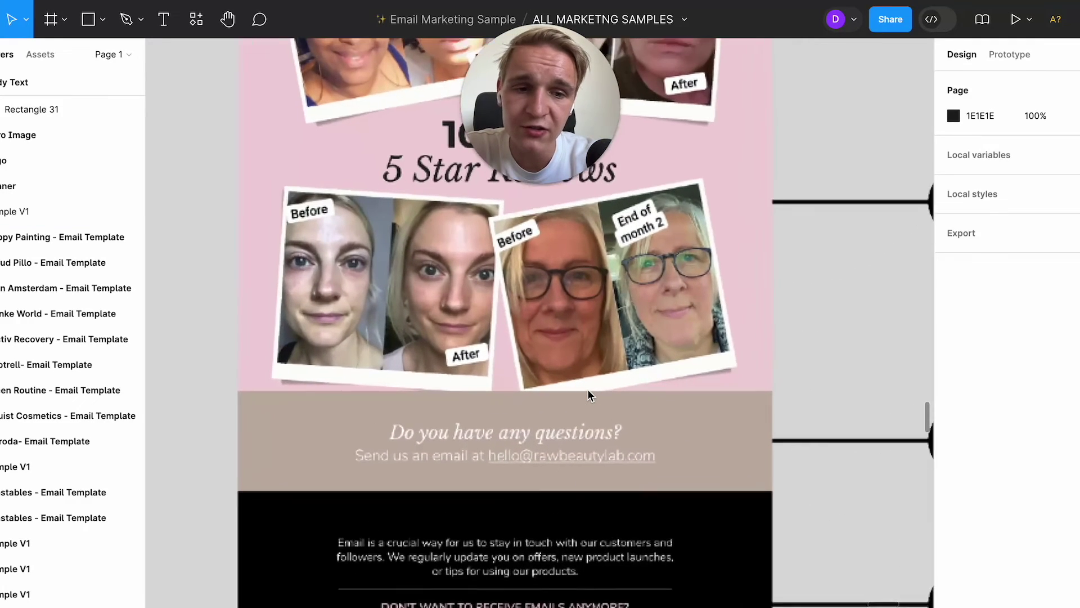
Scroll through the footer, then zoom out to the template labelled Best Seller Highlights, Reviews and Footer
scroll(512, 496, down, 4)
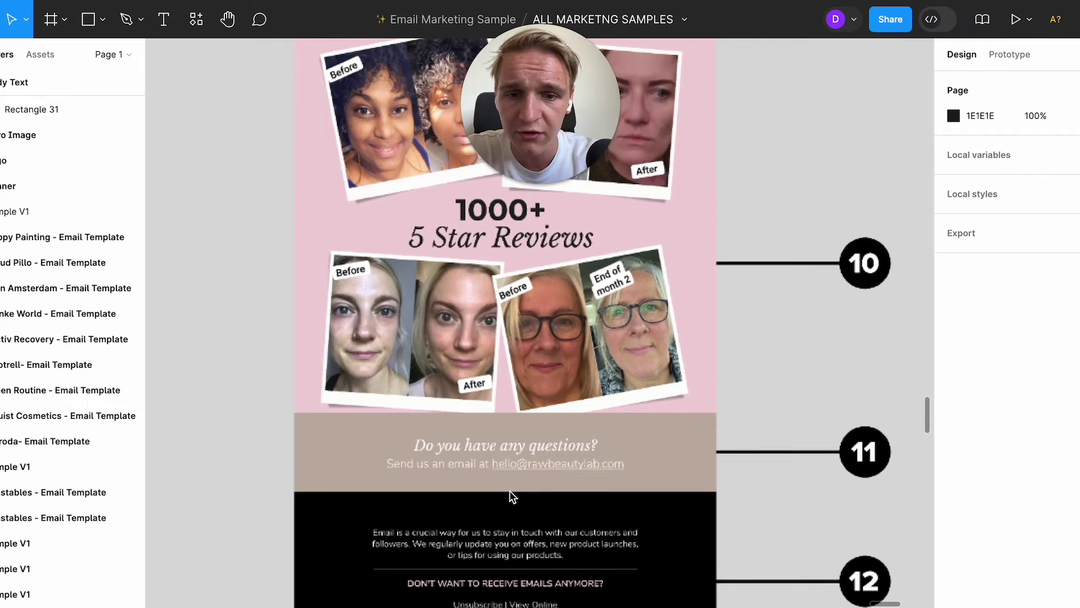
scroll(511, 496, down, 1)
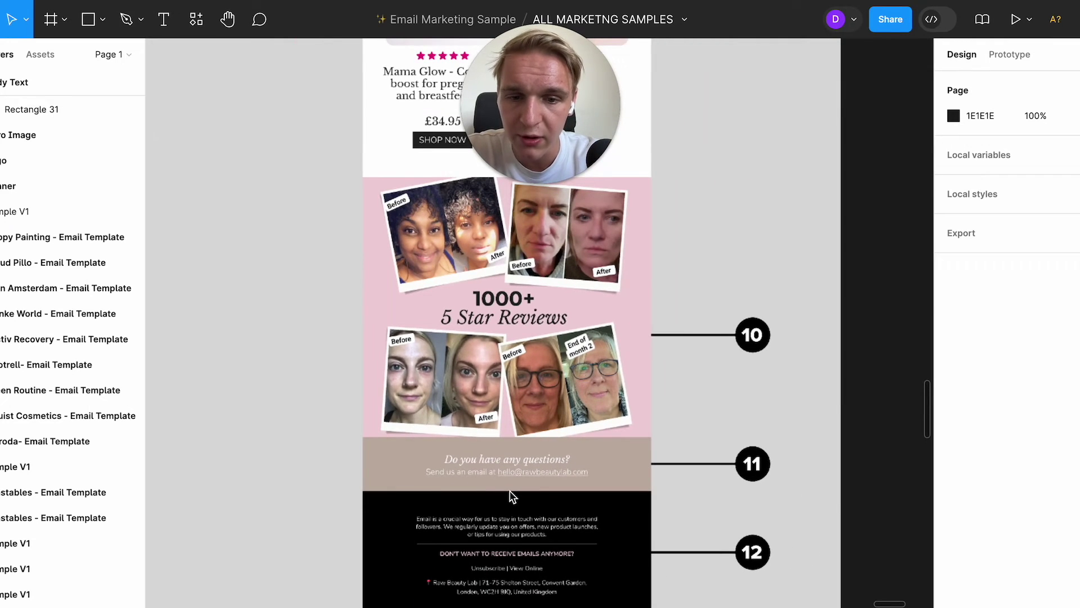
scroll(512, 496, down, 3)
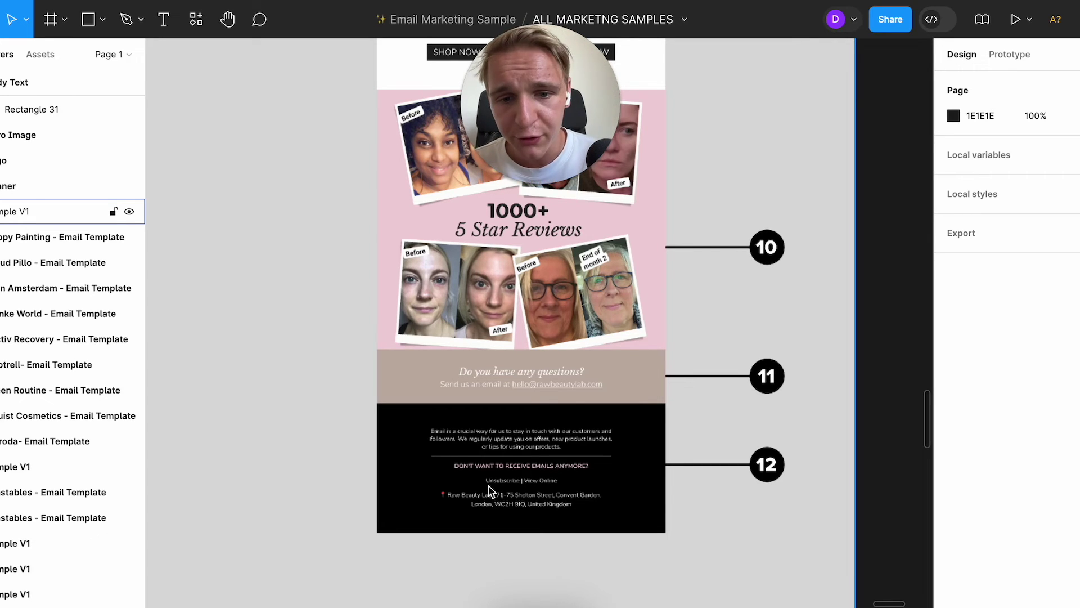
scroll(490, 492, up, 5)
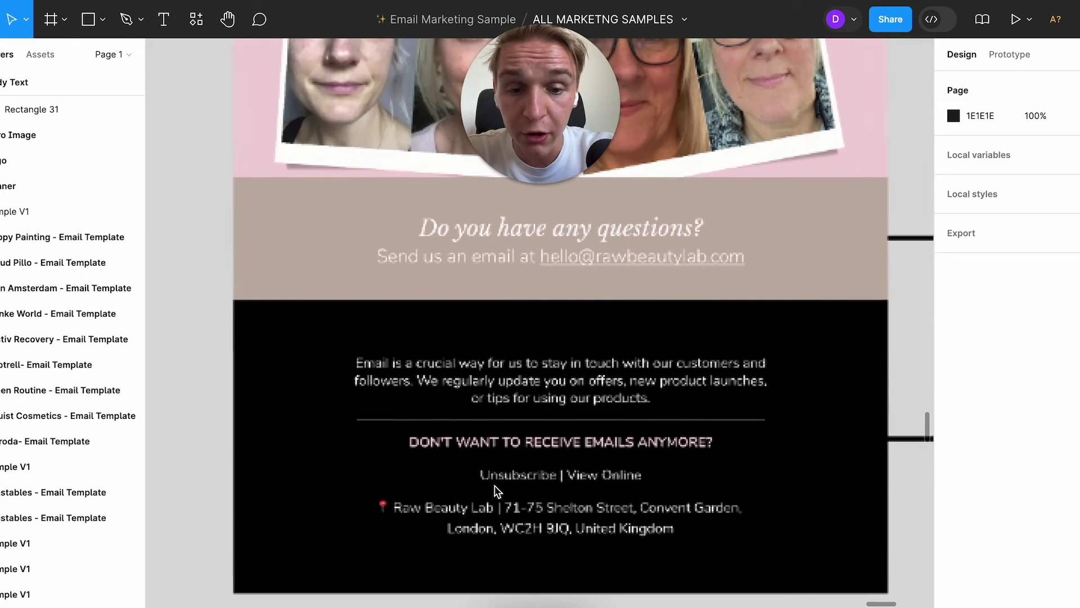
scroll(543, 497, down, 3)
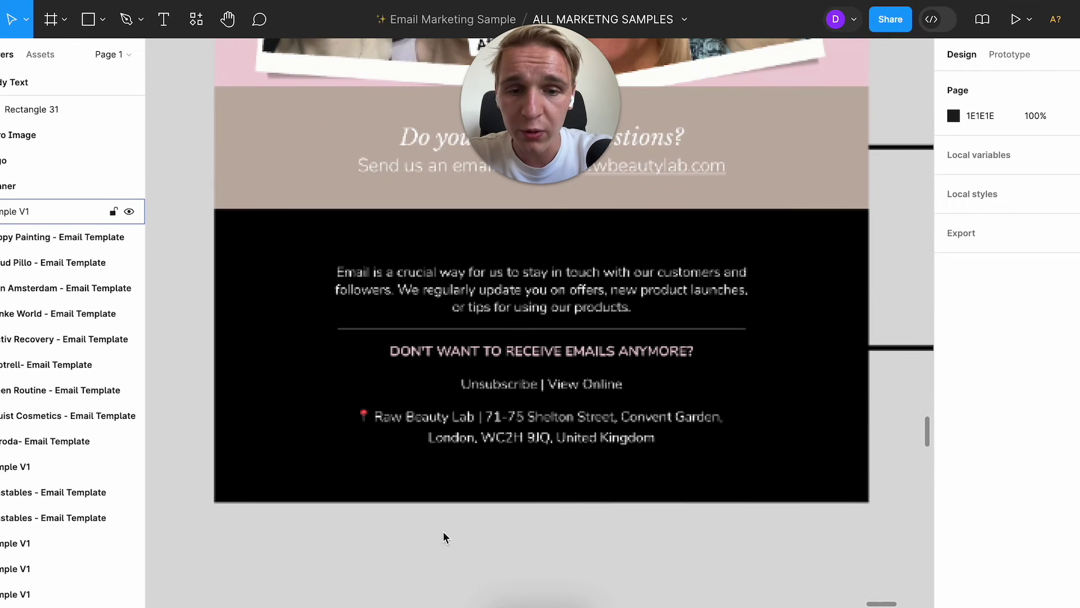
scroll(511, 532, down, 10)
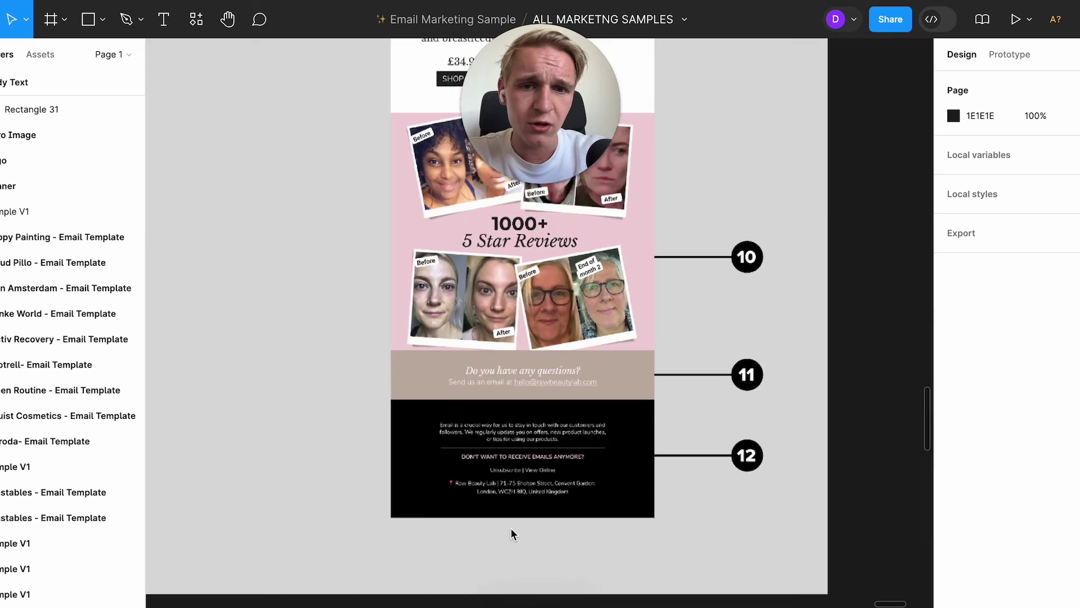
scroll(511, 533, down, 3)
Zoom to the placeholder template and select its money-back guarantee row frame, IMG2
scroll(523, 533, up, 3)
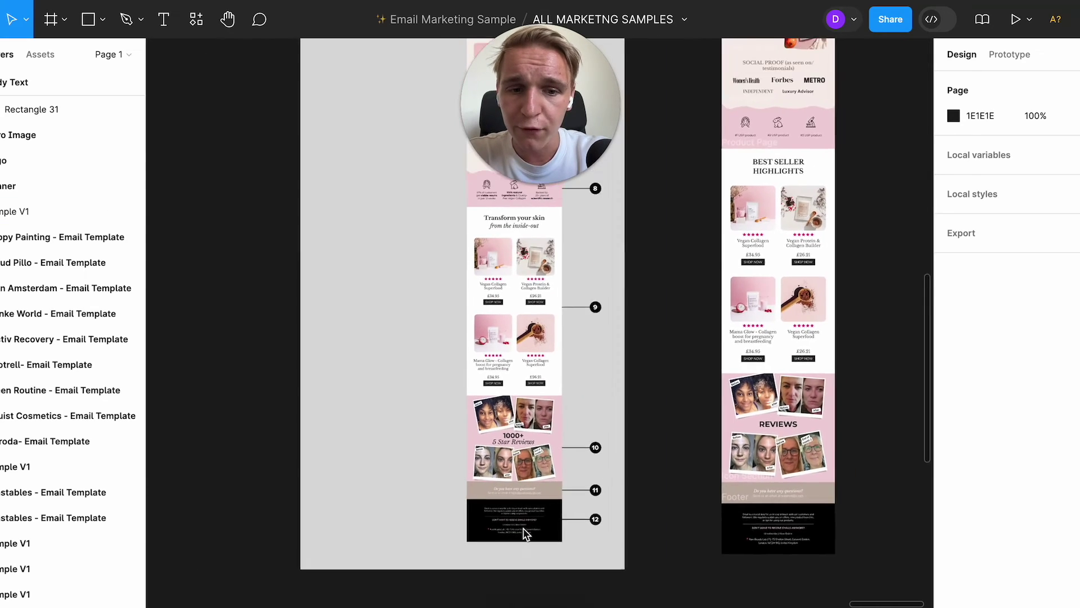
scroll(523, 533, down, 5)
scroll(524, 533, up, 5)
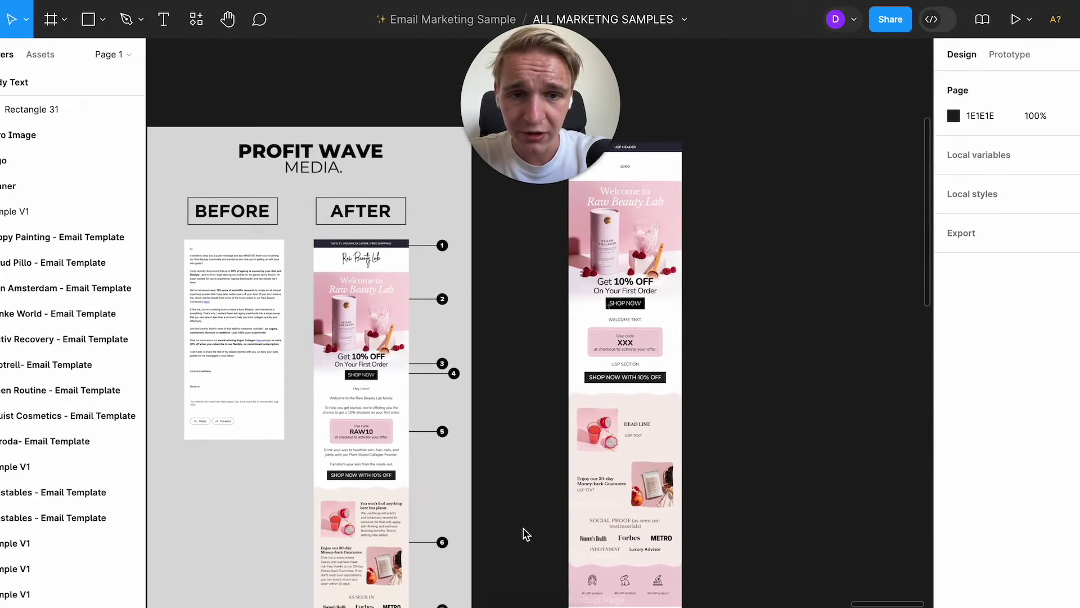
scroll(399, 208, up, 5)
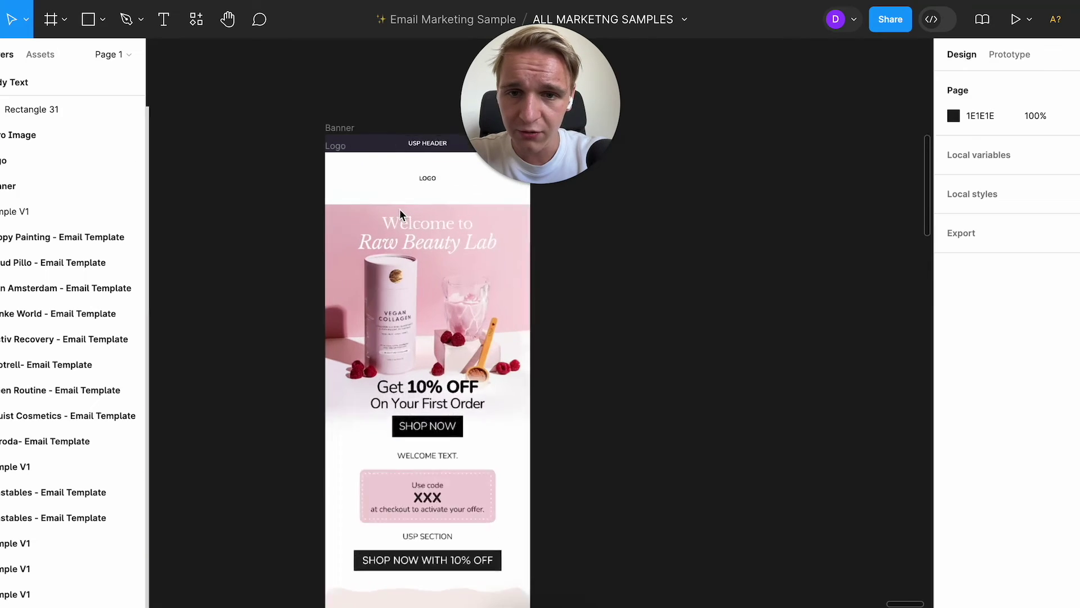
scroll(405, 189, down, 15)
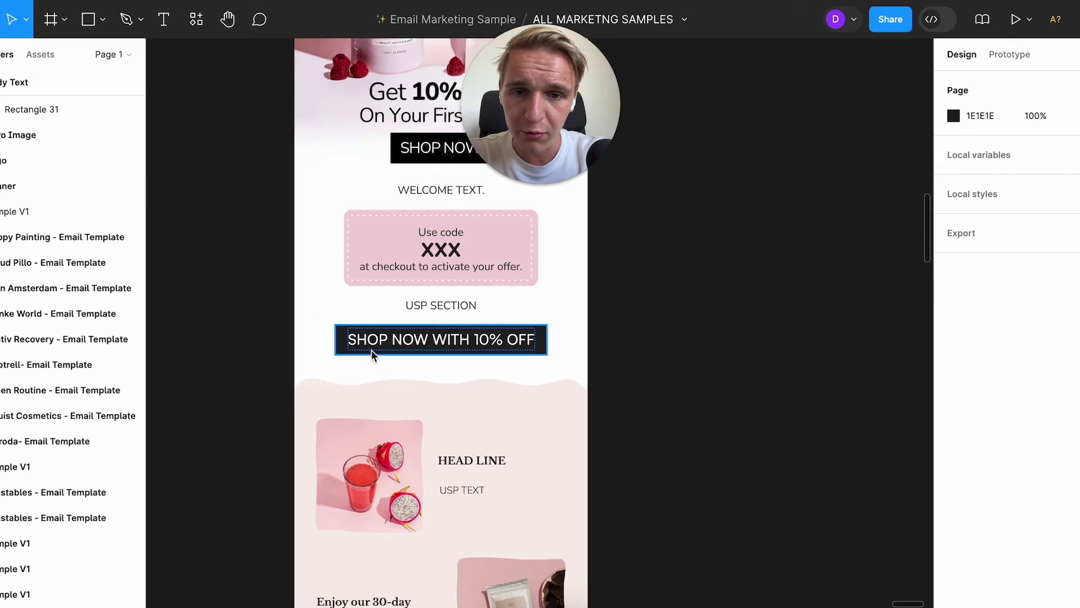
scroll(409, 472, up, 5)
click(461, 349)
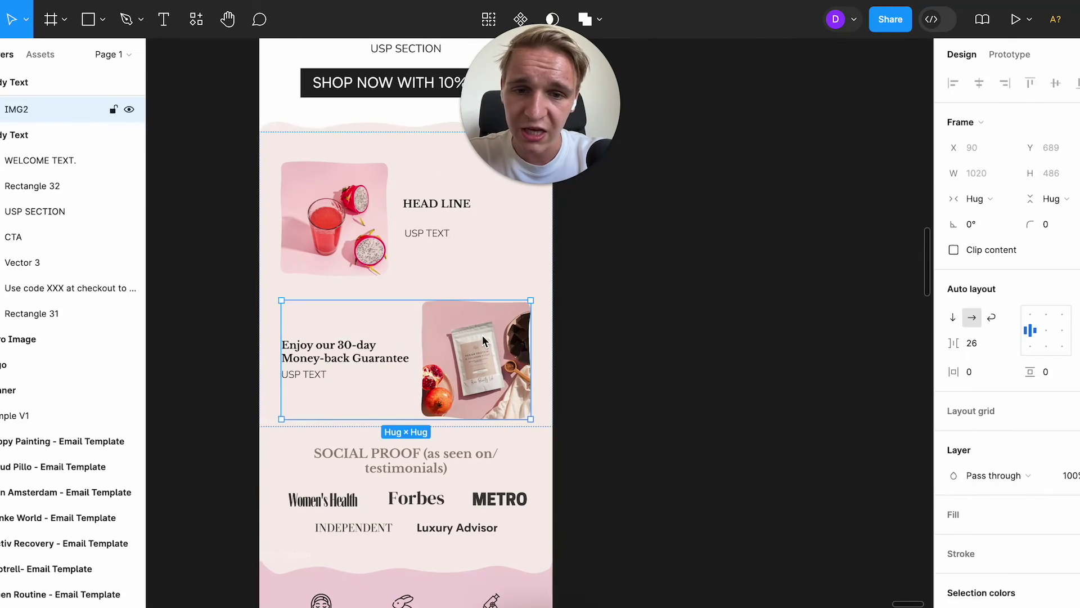
Expand IMG2 in Layers, select its image-filled Vector 2 layer, then deselect it
scroll(951, 509, down, 3)
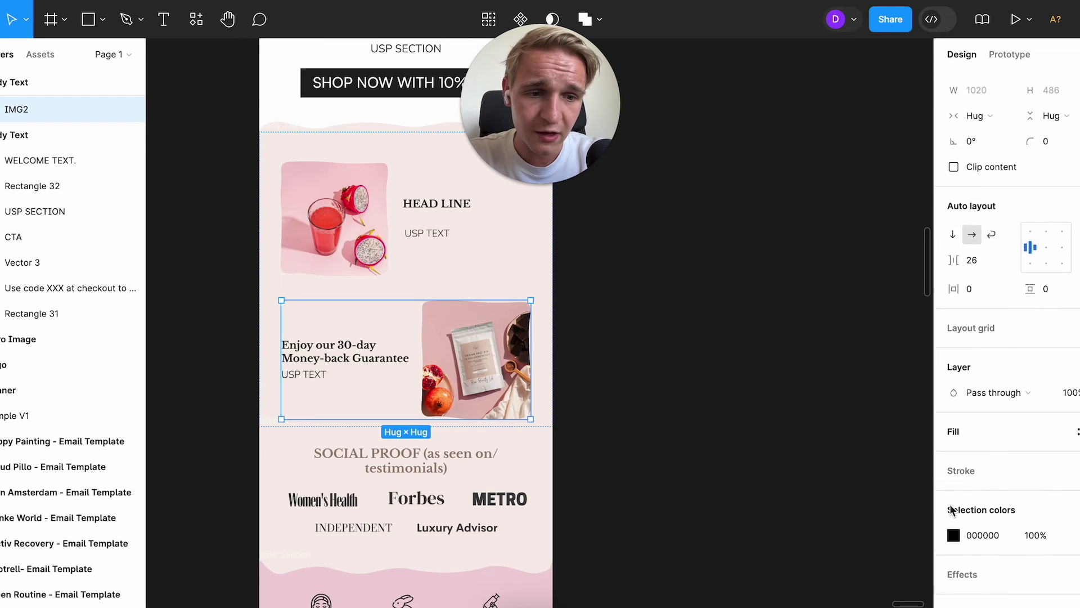
scroll(950, 509, up, 3)
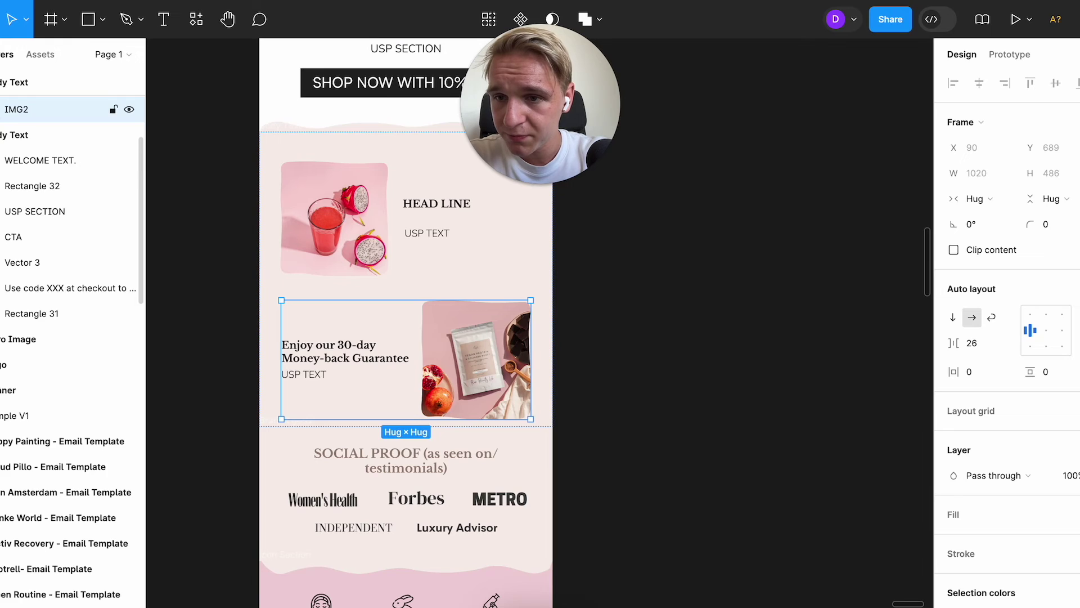
click(9, 110)
click(35, 161)
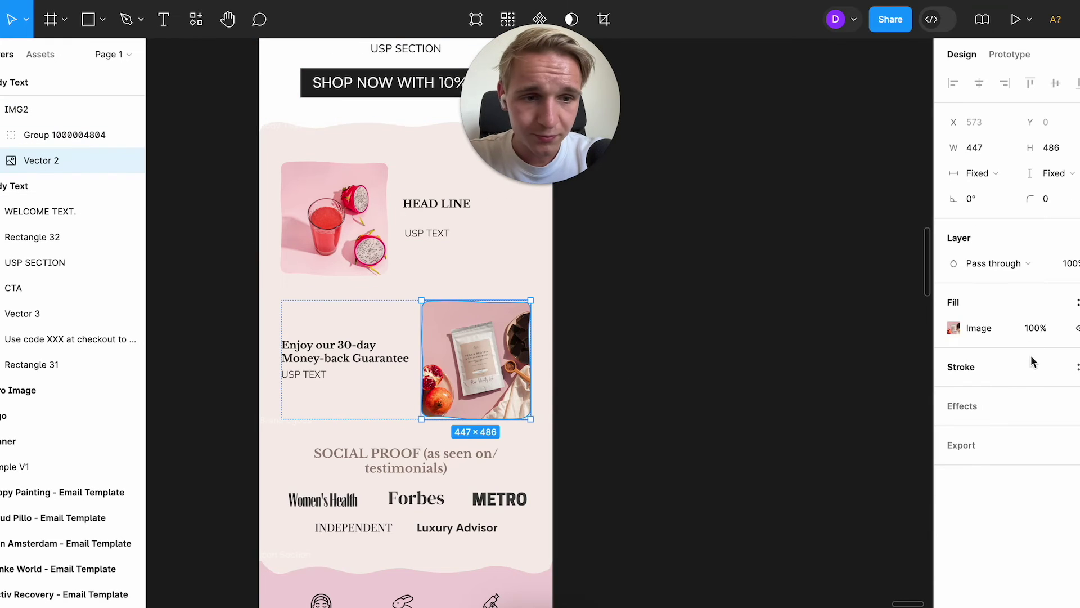
scroll(813, 341, down, 1)
click(812, 341)
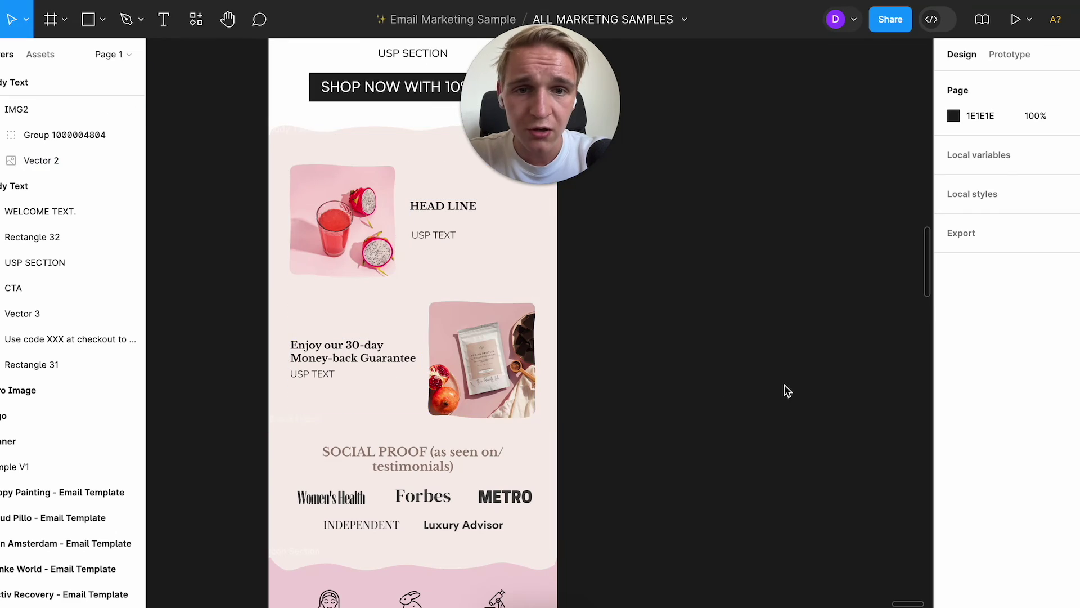
scroll(786, 388, down, 5)
Zoom out and pan across the brand email templates and the Profit Wave before/after email
scroll(779, 388, down, 3)
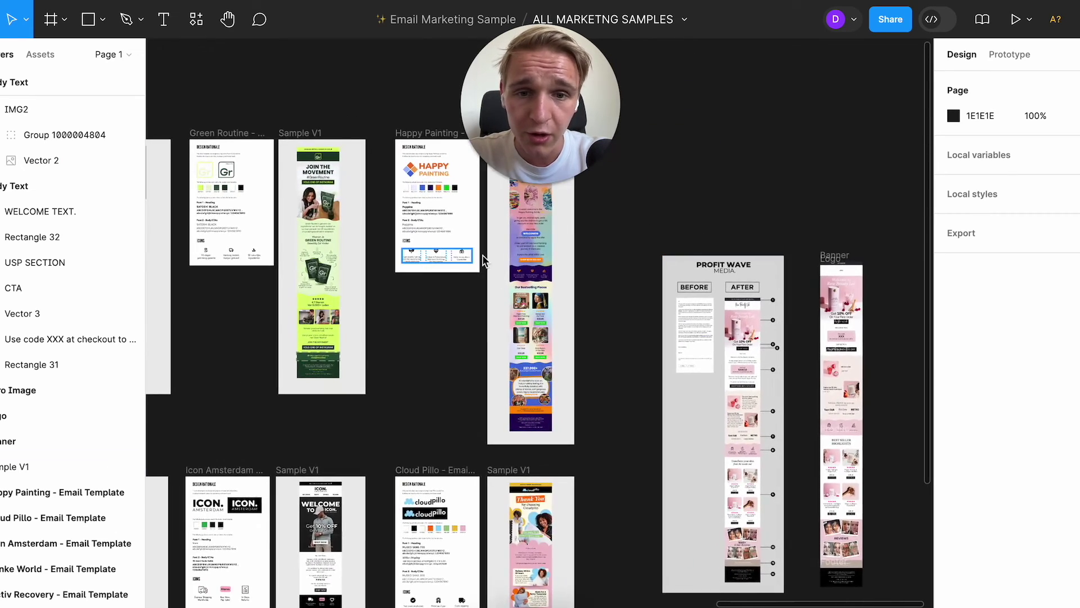
scroll(557, 248, up, 2)
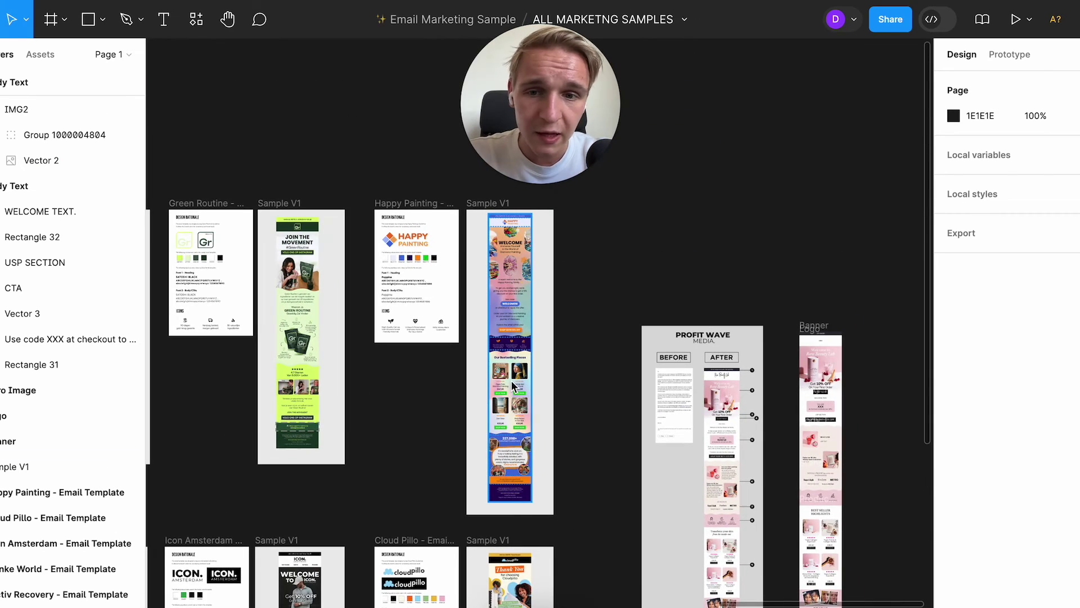
scroll(512, 385, down, 3)
scroll(512, 385, left, 2)
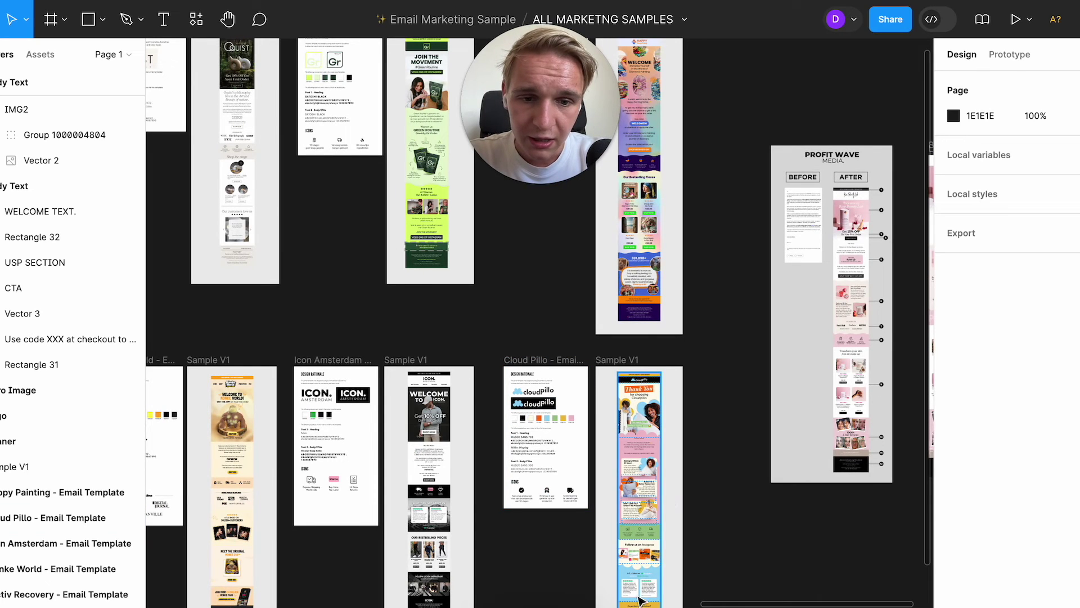
scroll(426, 483, right, 2)
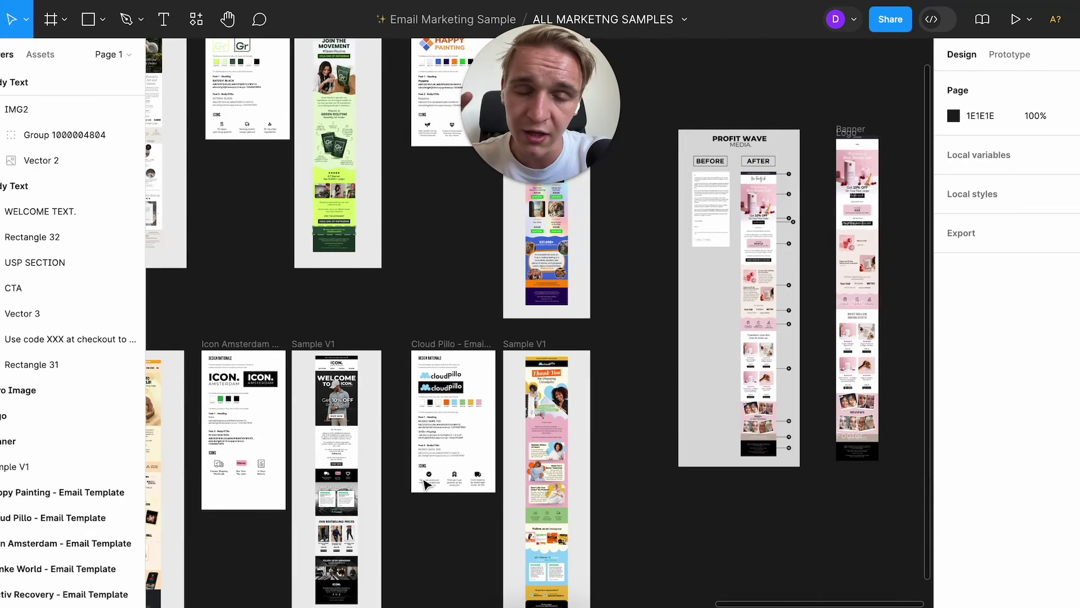
scroll(593, 436, down, 3)
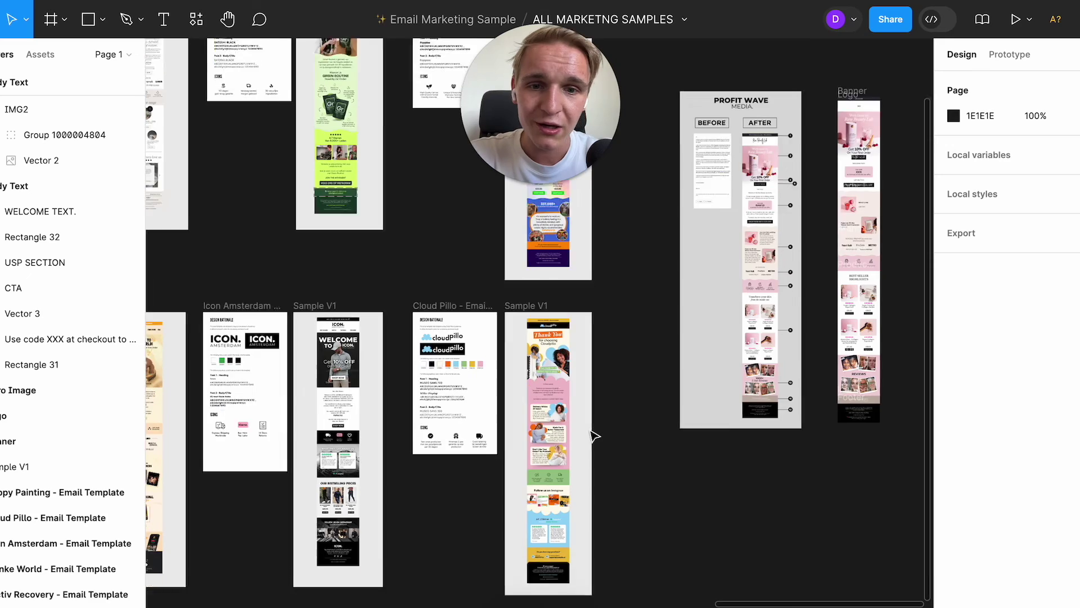
scroll(602, 374, up, 3)
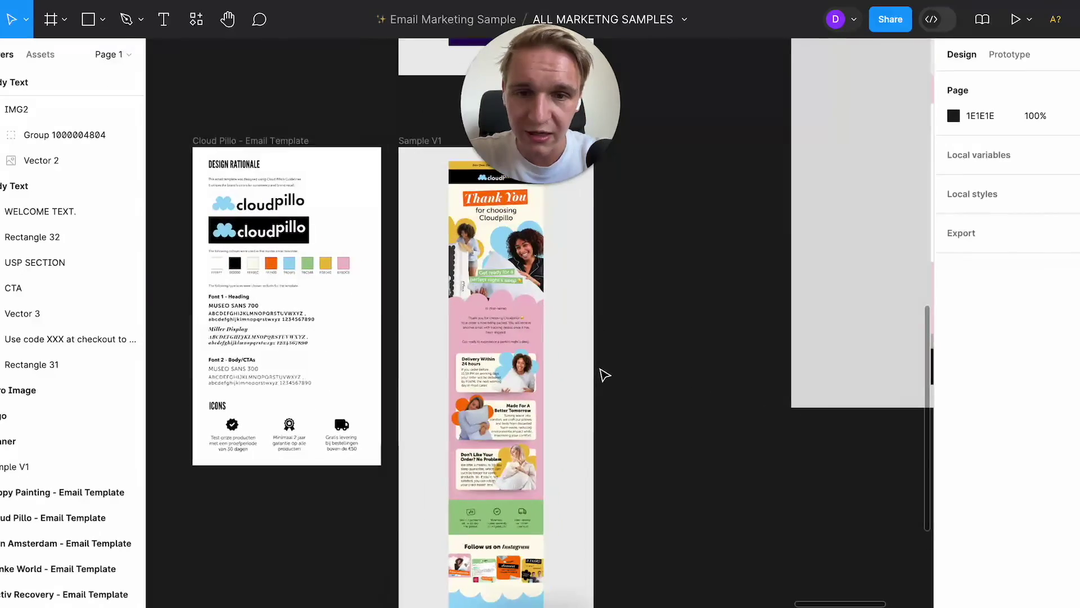
scroll(537, 318, down, 6)
scroll(536, 318, up, 2)
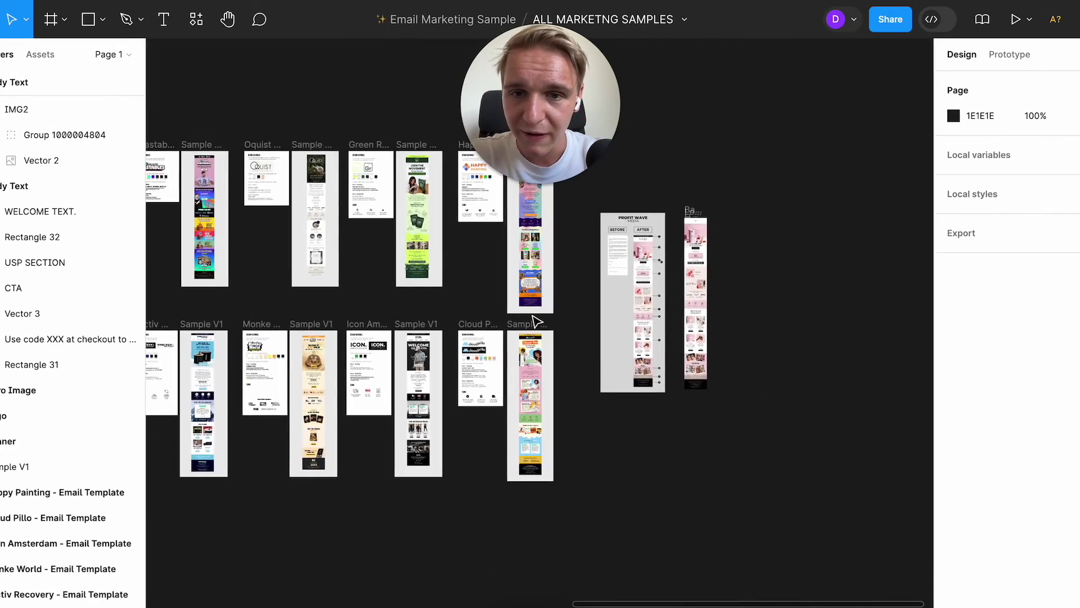
scroll(535, 316, right, 1)
scroll(525, 338, up, 2)
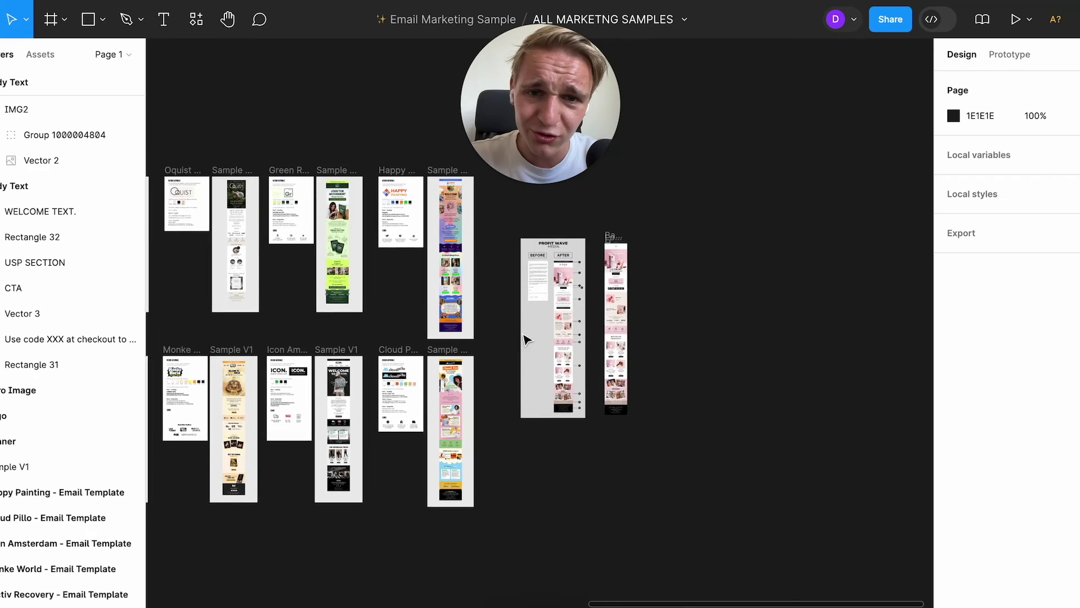
scroll(535, 320, up, 2)
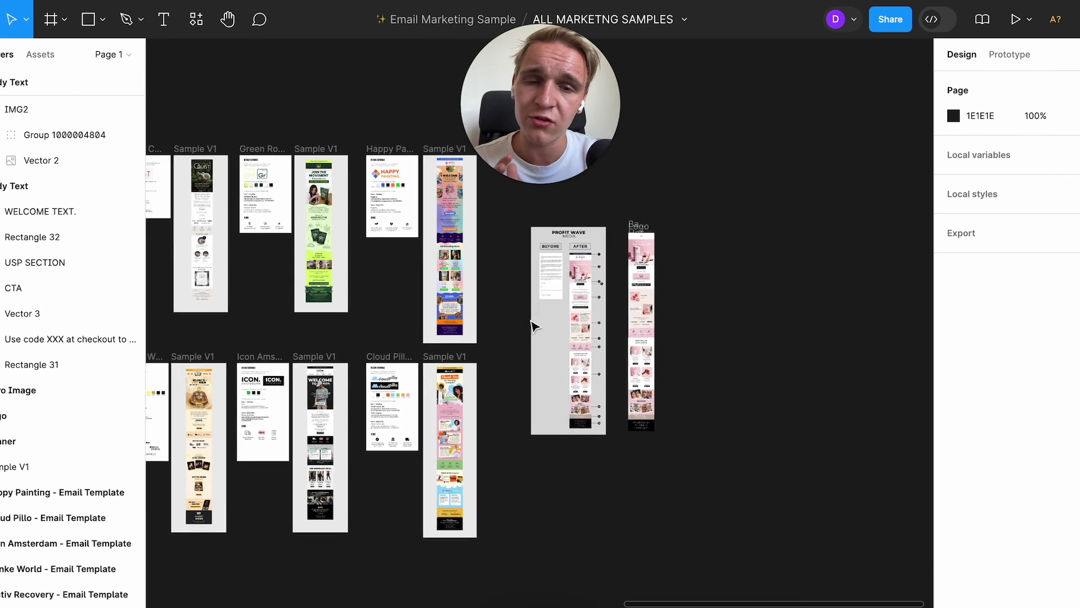
scroll(534, 326, up, 5)
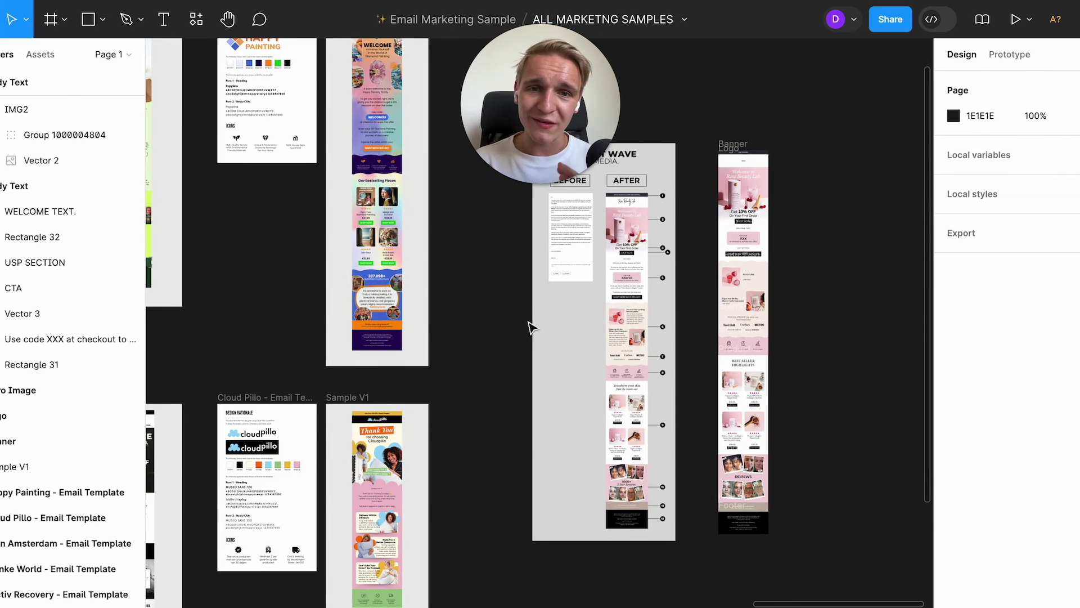